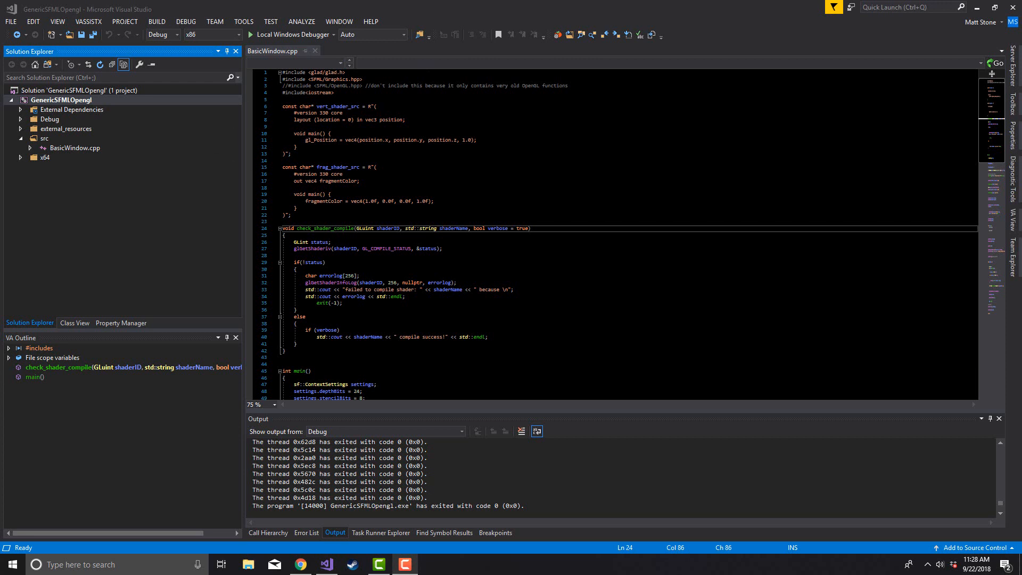
# - Examine the project's Additional Include Directories and how their paths use $(SolutionDir) and the GenericSFMLOpengl folder, leaving the properties unchanged
pyautogui.click(335, 166)
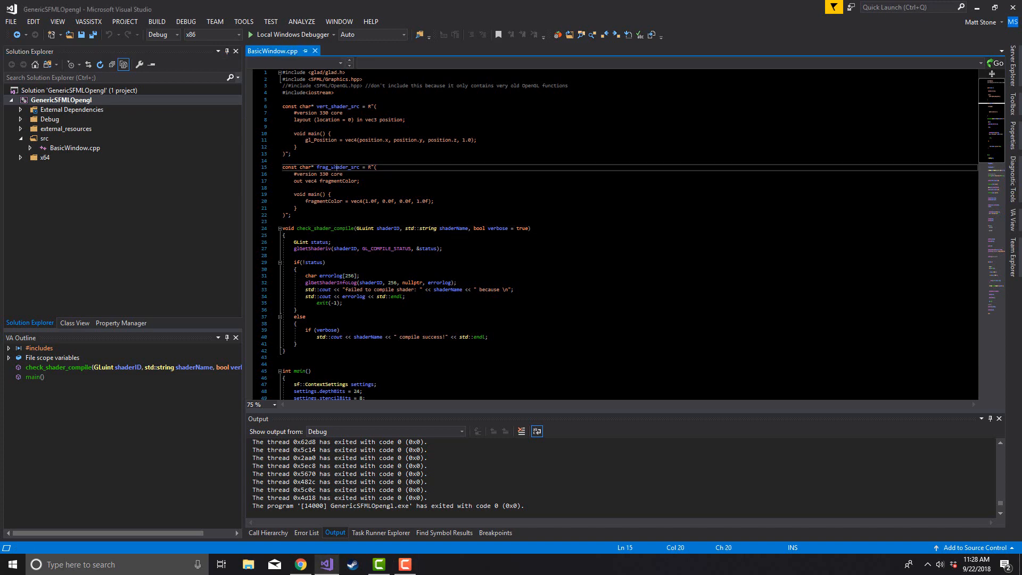
pyautogui.click(341, 133)
pyautogui.rightClick(87, 100)
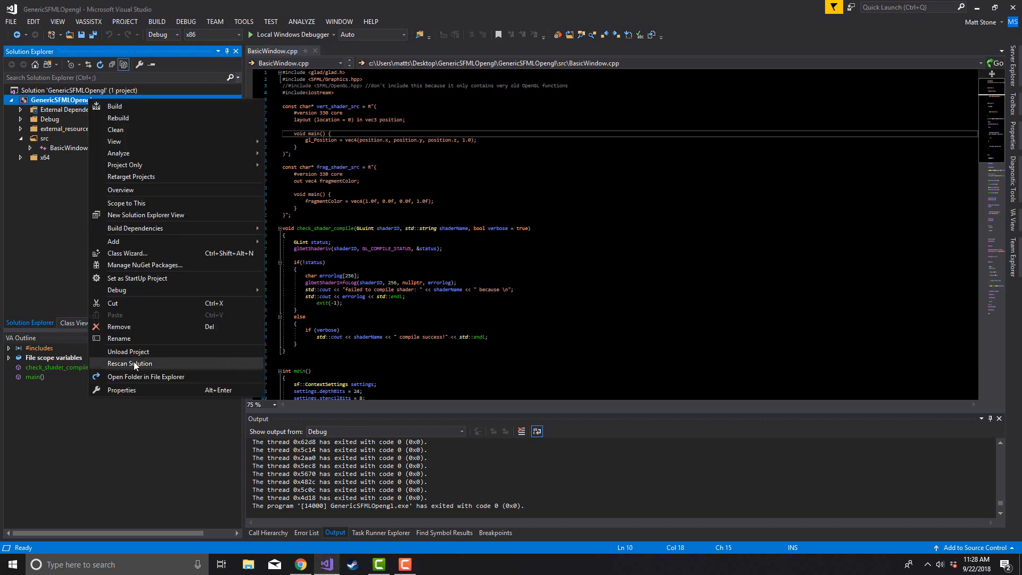
pyautogui.click(123, 390)
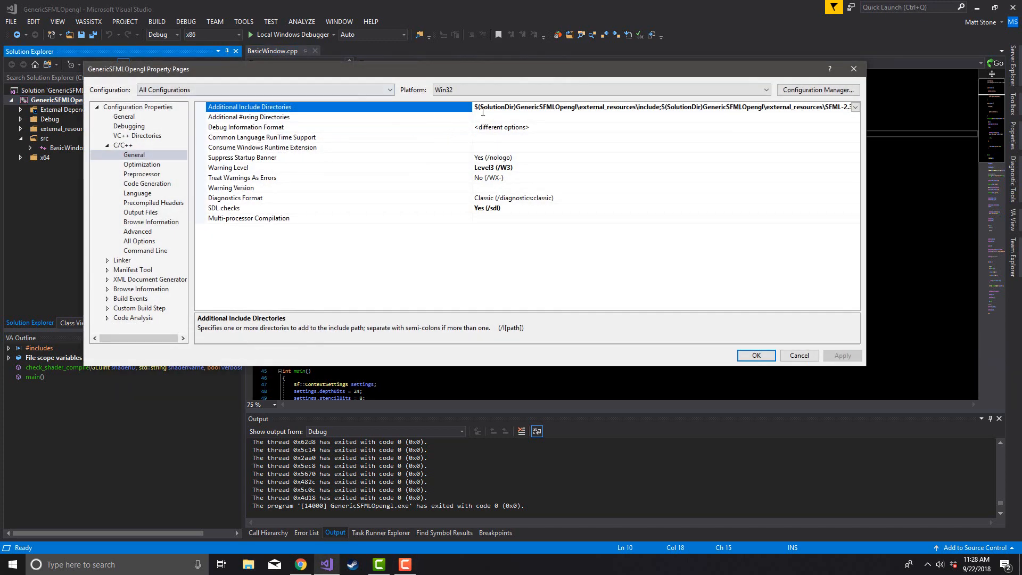
pyautogui.click(527, 109)
pyautogui.moveTo(516, 107); pyautogui.dragTo(467, 106)
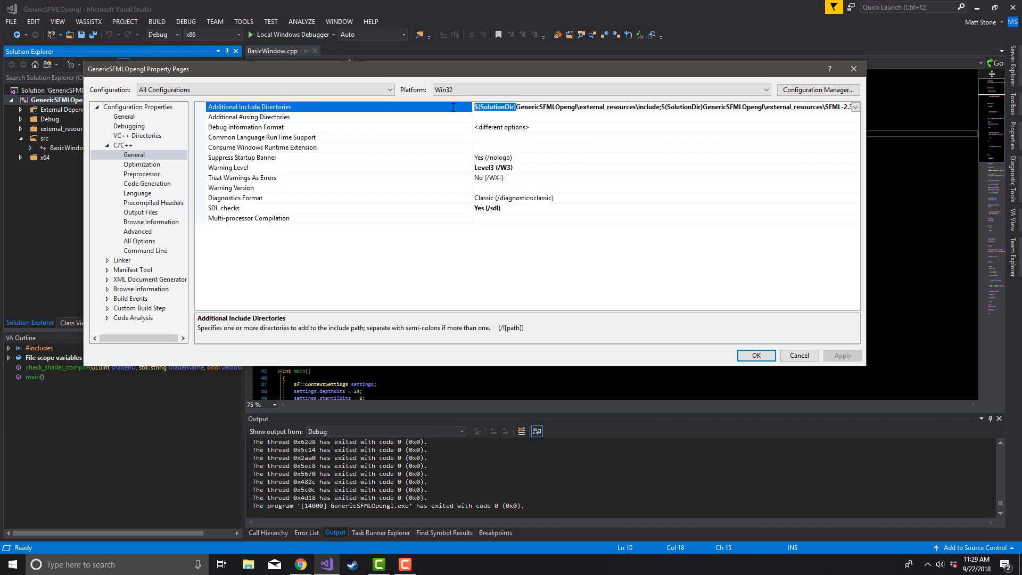
pyautogui.moveTo(579, 107); pyautogui.dragTo(700, 107)
pyautogui.click(630, 106)
pyautogui.moveTo(516, 107); pyautogui.dragTo(580, 109)
pyautogui.click(801, 355)
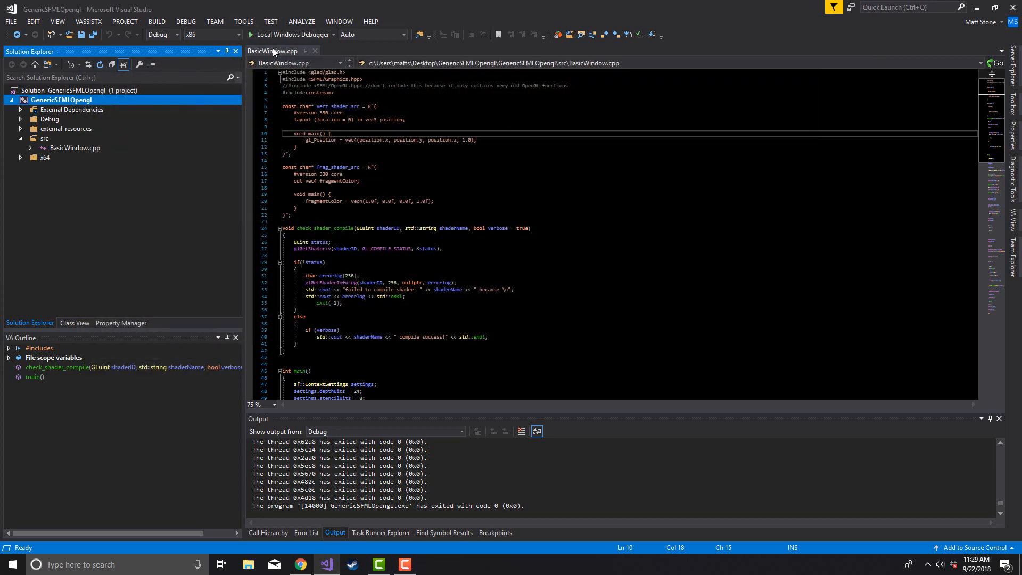
# - Run the GenericSFMLOpengl project in the debugger, look at its OpenGL window, and close that window
pyautogui.moveTo(454, 140); pyautogui.dragTo(453, 148)
pyautogui.click(449, 165)
pyautogui.press('F5')
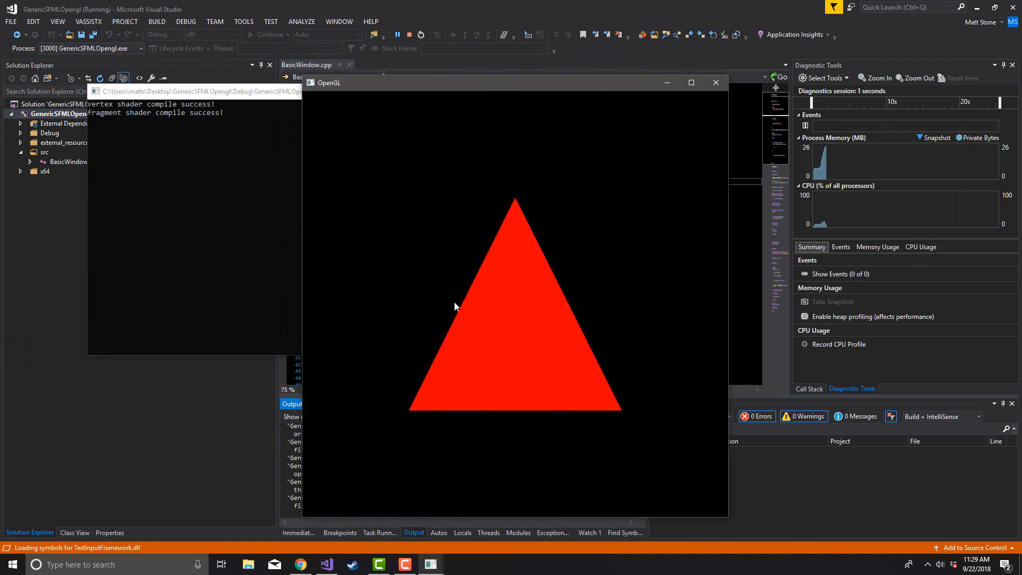
pyautogui.moveTo(456, 83); pyautogui.dragTo(377, 66)
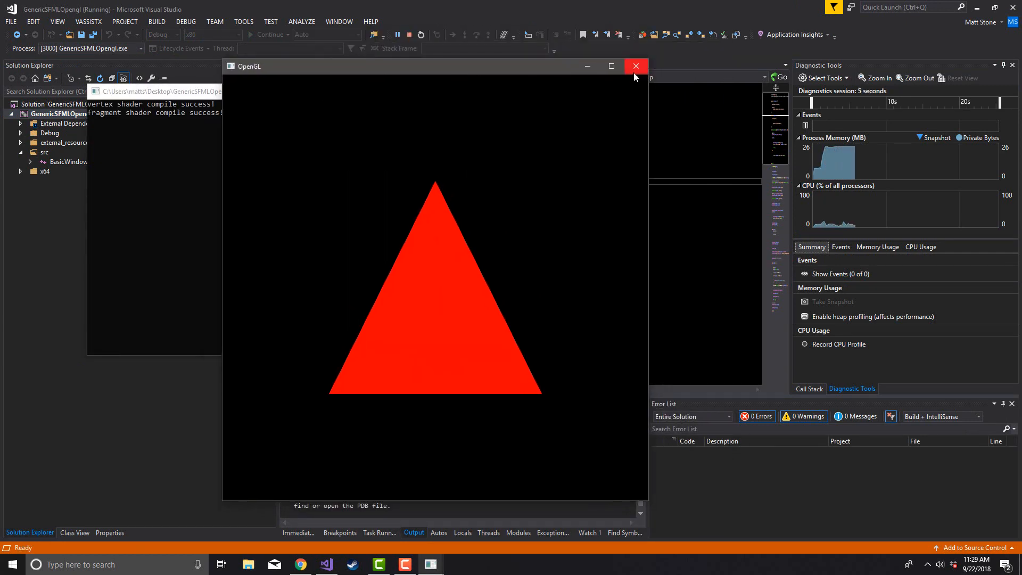
pyautogui.click(635, 66)
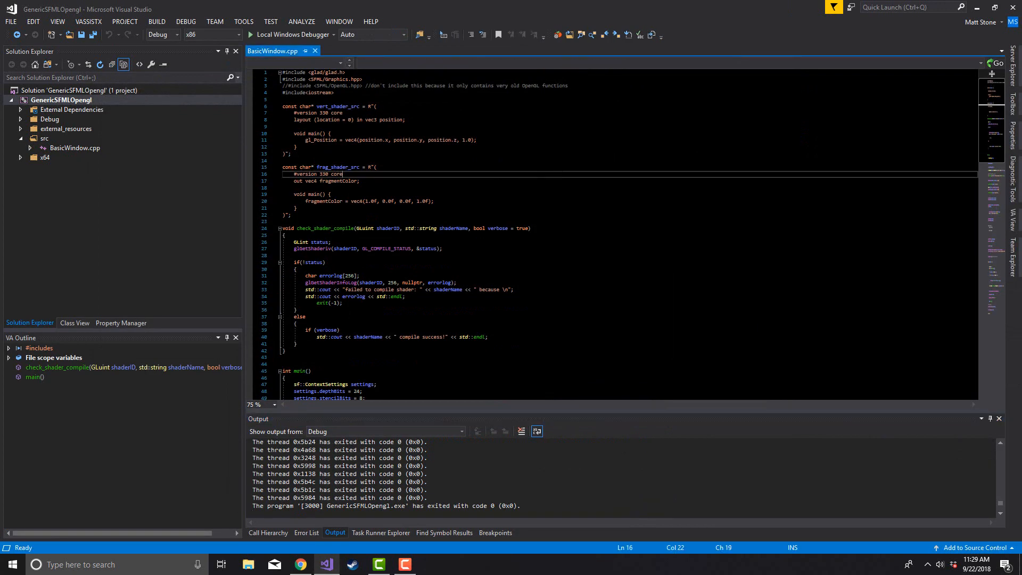
# - Save the BasicWindow.cpp source file
pyautogui.click(434, 194)
pyautogui.click(431, 161)
pyautogui.click(431, 180)
pyautogui.hotkey('ctrl', 's')
pyautogui.click(431, 148)
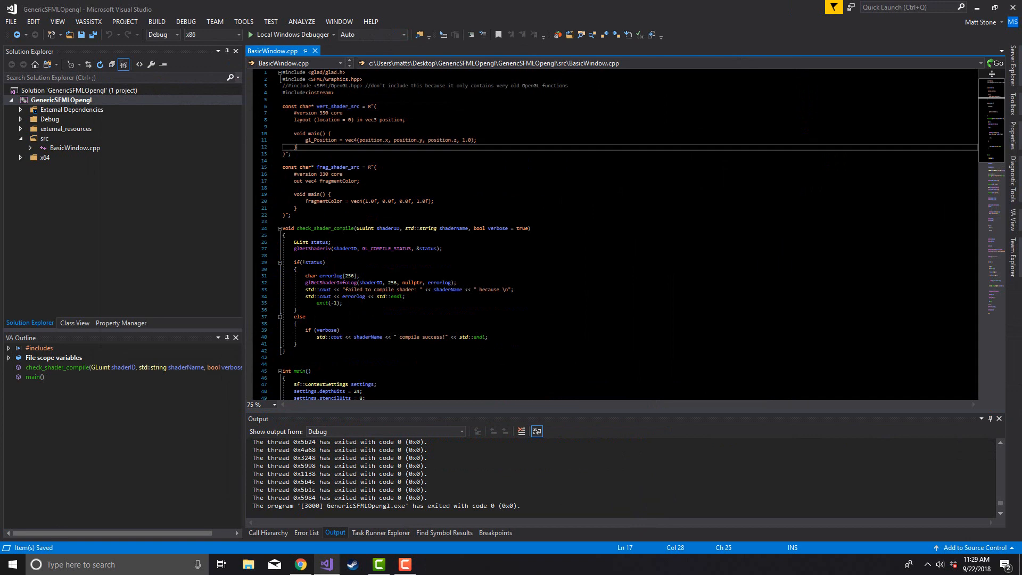
pyautogui.click(431, 175)
pyautogui.click(431, 236)
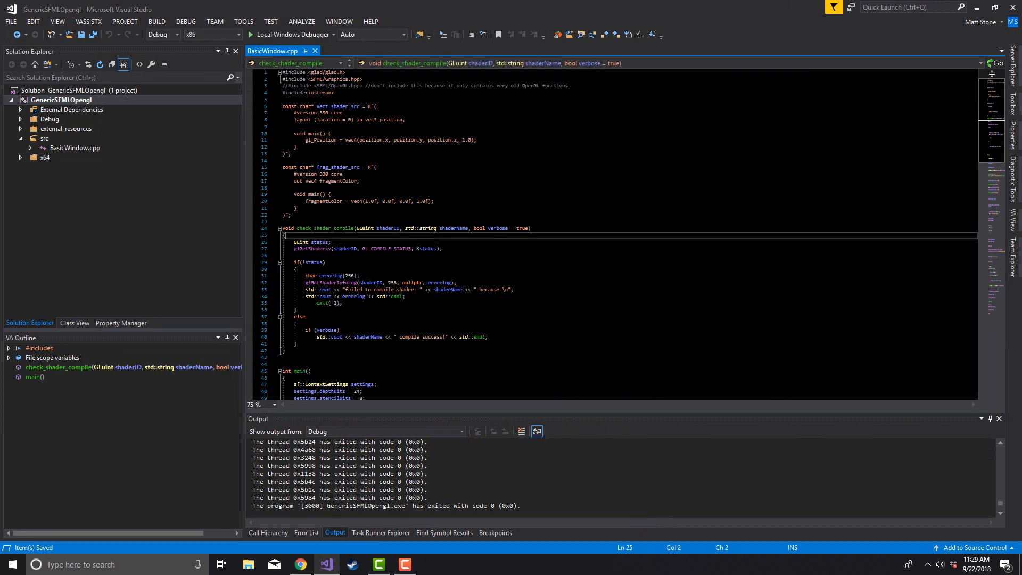
# - Switch to the desktop and duplicate the GenericSFMLOpengl folder there, placing the copy beside the original
pyautogui.moveTo(352, 9); pyautogui.dragTo(461, 159)
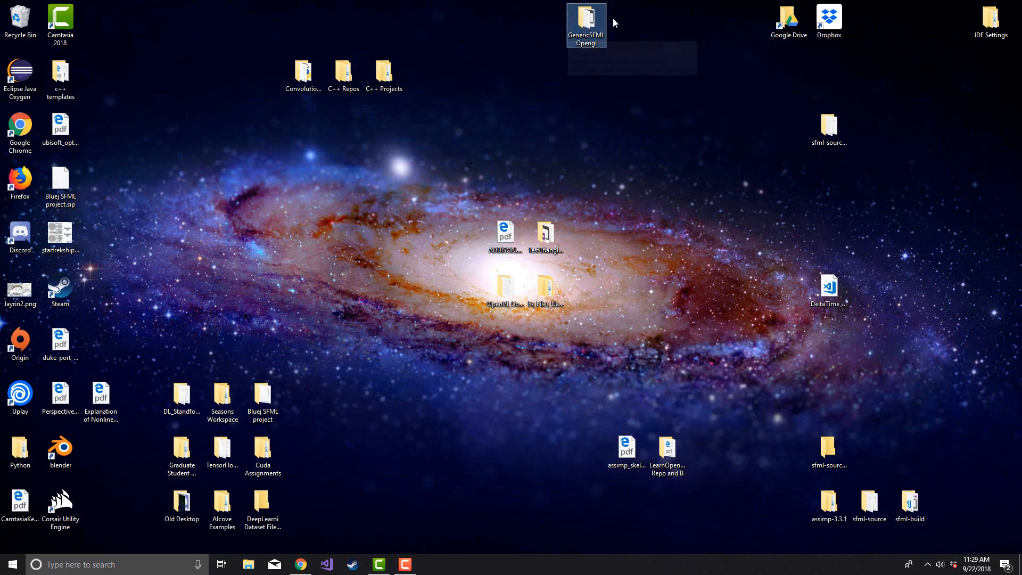
pyautogui.click(522, 43)
pyautogui.hotkey('ctrl', 'v')
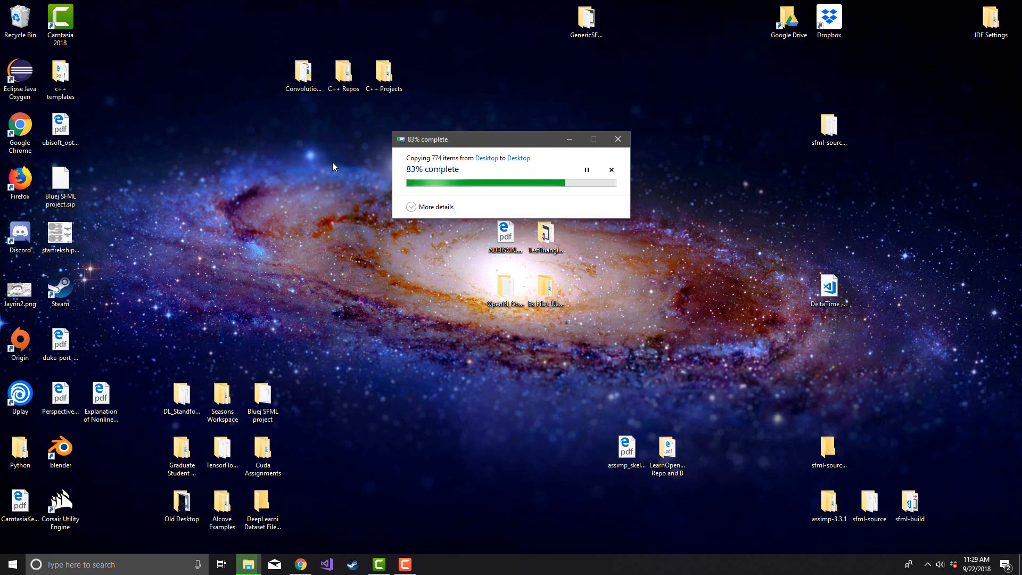
pyautogui.moveTo(104, 43); pyautogui.dragTo(545, 53)
# - Rename the copied project folder to BasicAI_SFML and copy the new name to the clipboard
pyautogui.click(544, 50)
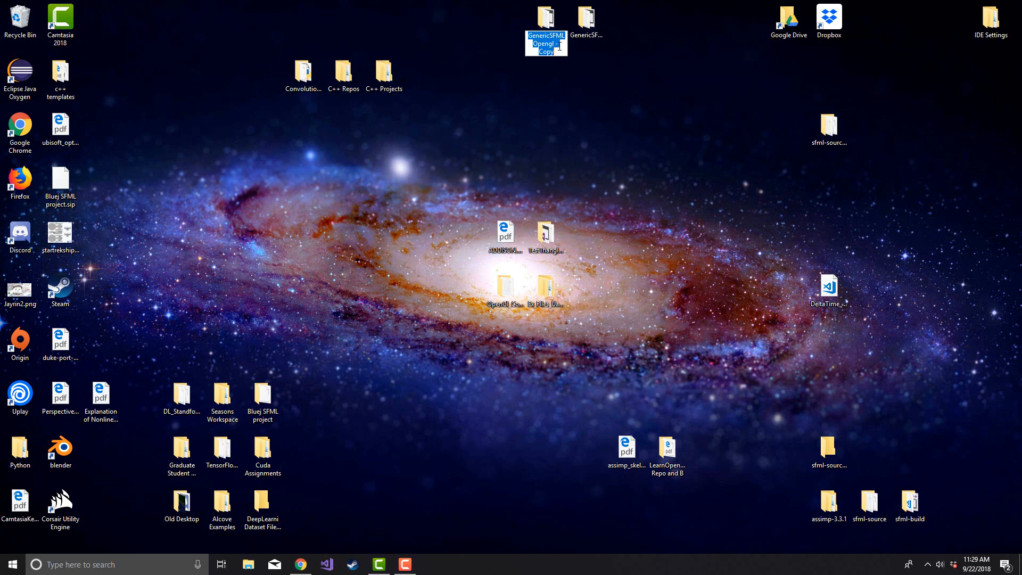
pyautogui.write('BasicAl')
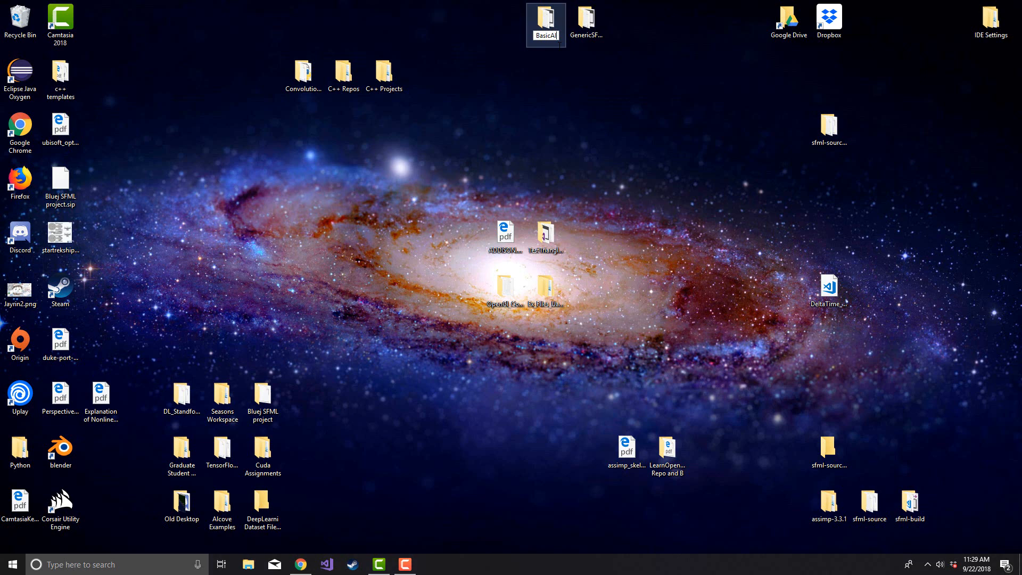
pyautogui.write('_SFML')
pyautogui.press('Return')
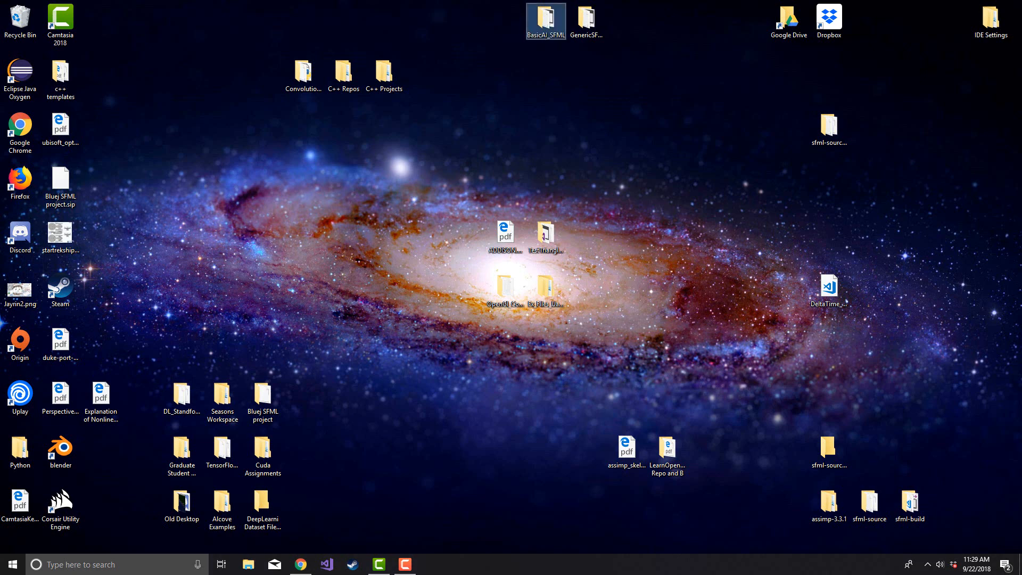
pyautogui.click(554, 35)
pyautogui.hotkey('ctrl', 'c')
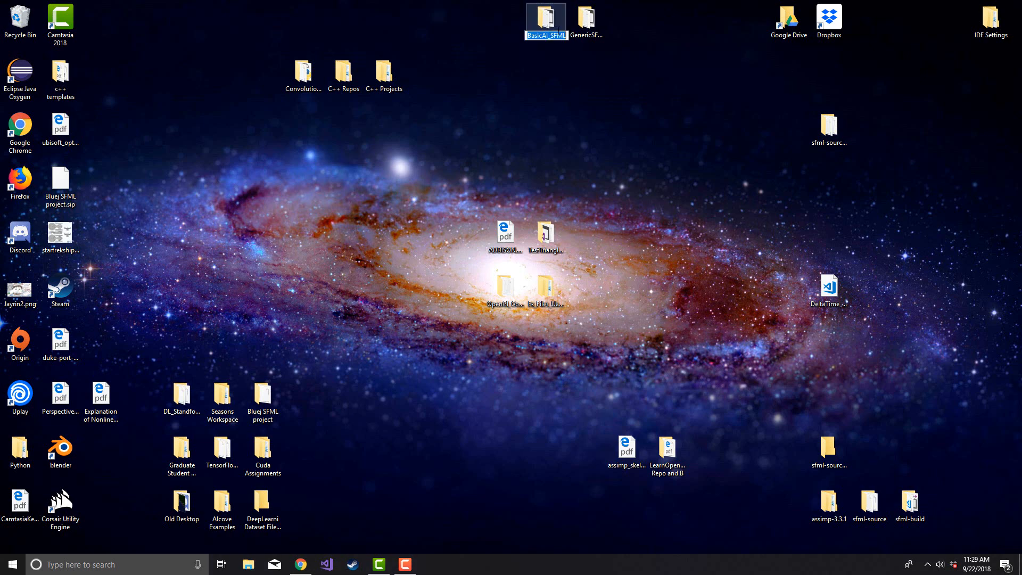
# - Open the BasicAI_SFML folder and rename its solution file to BasicAI_SFML.sln
pyautogui.doubleClick(545, 19)
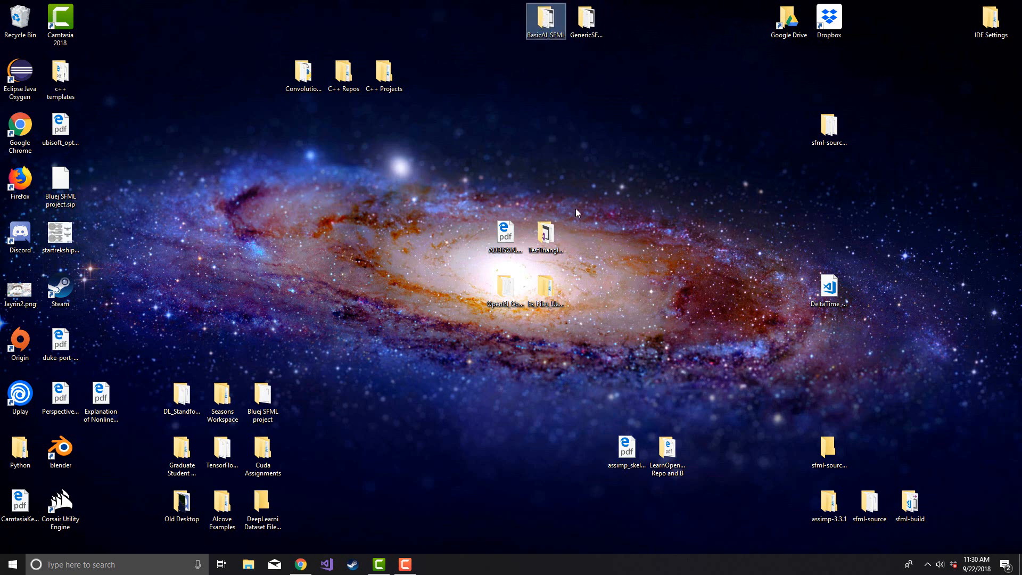
pyautogui.moveTo(402, 192); pyautogui.dragTo(776, 80)
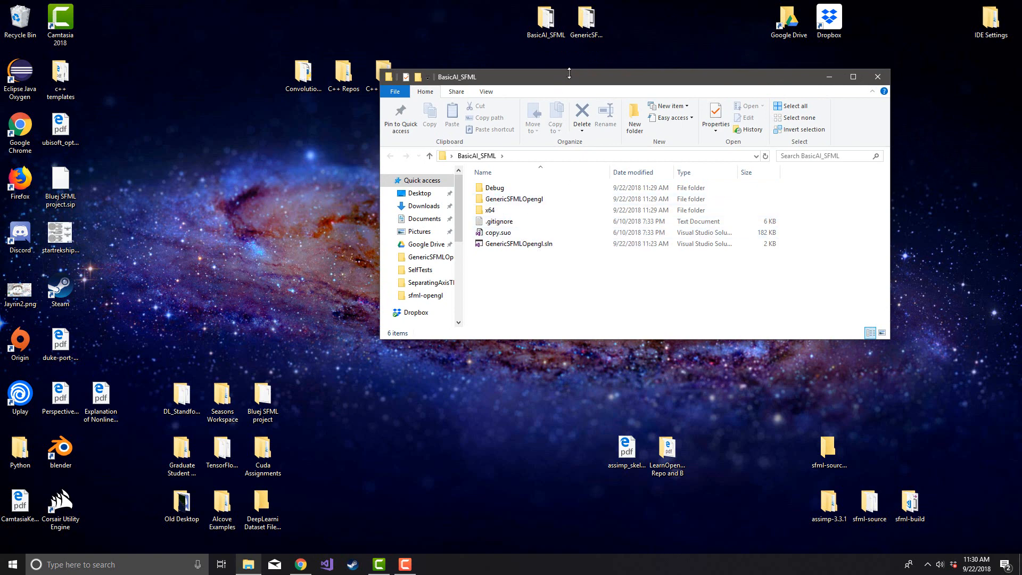
pyautogui.moveTo(571, 80); pyautogui.dragTo(622, 82)
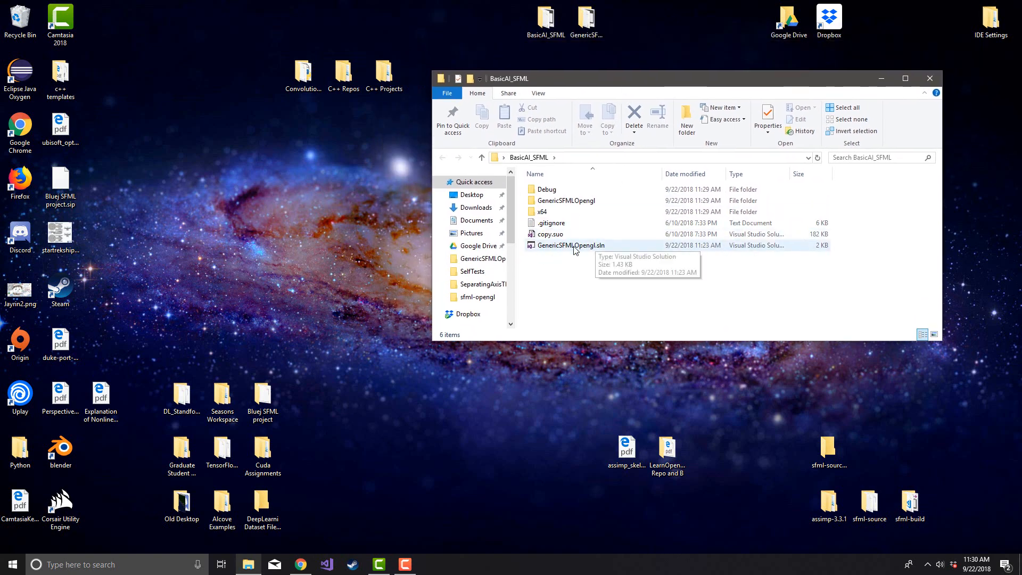
pyautogui.click(551, 246)
pyautogui.press('F2')
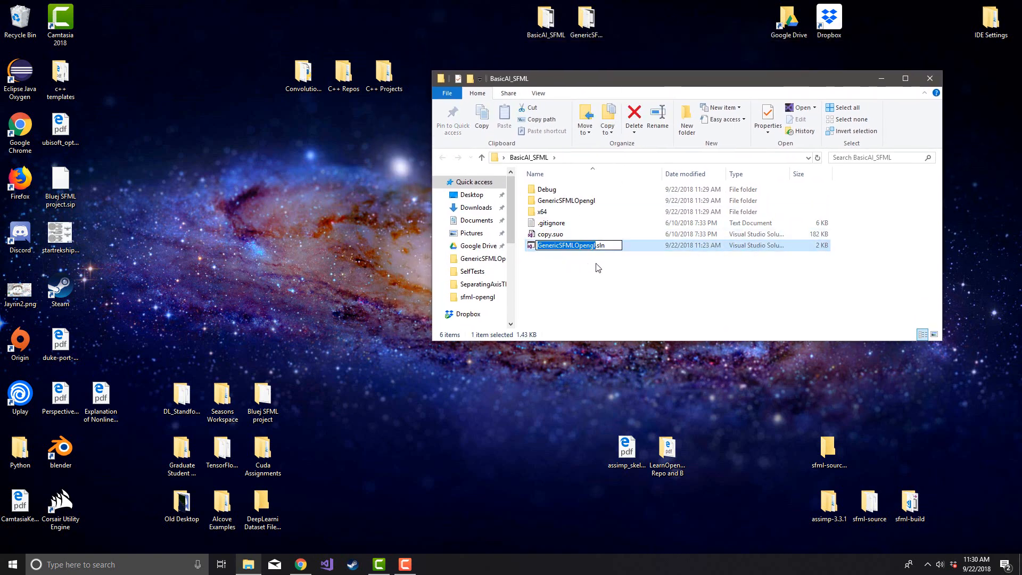
pyautogui.write('BasicAI_SFML')
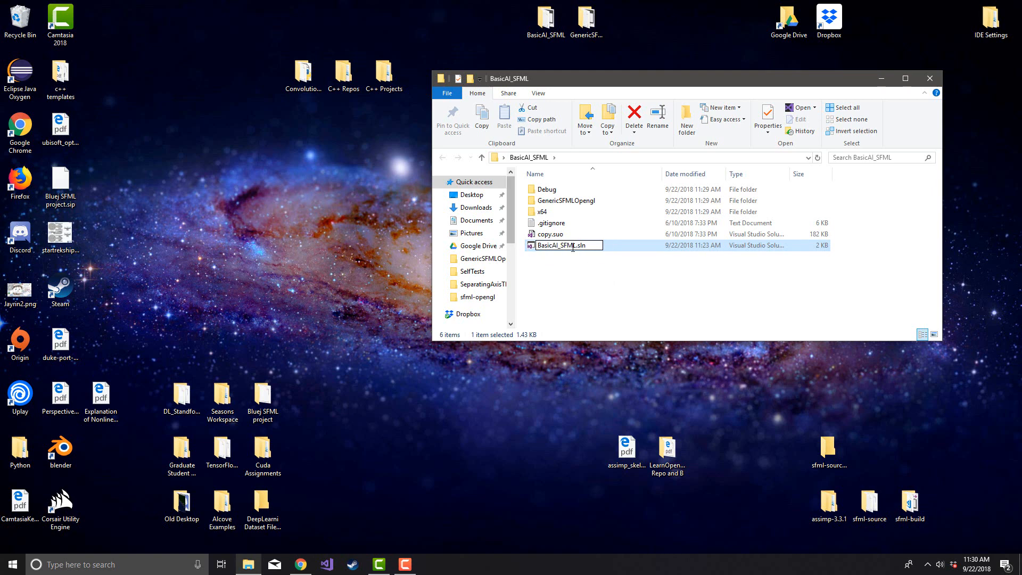
pyautogui.press('Return')
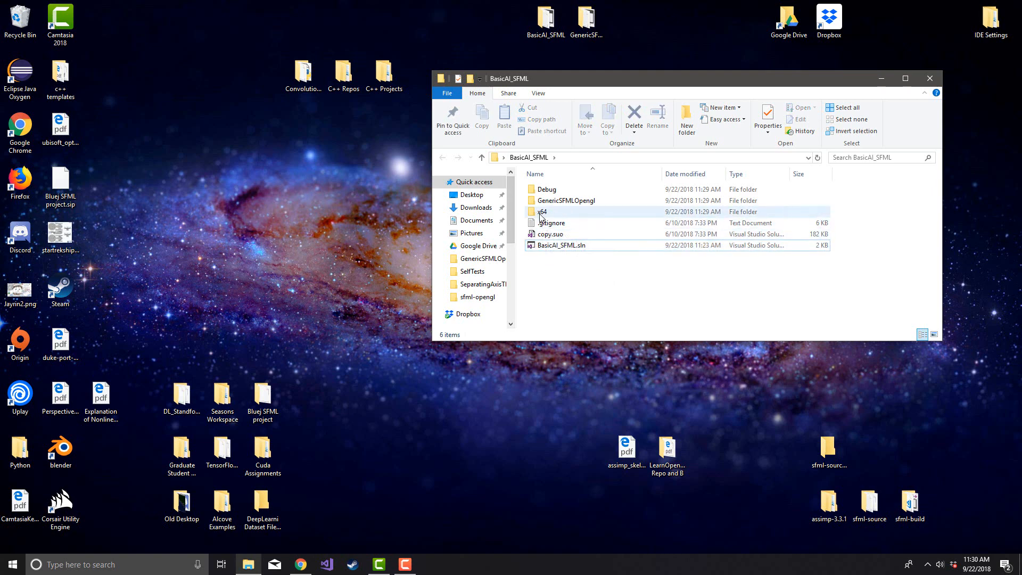
# - Rename the inner GenericSFMLOpengl project folder to BasicAI_SFML
pyautogui.click(564, 205)
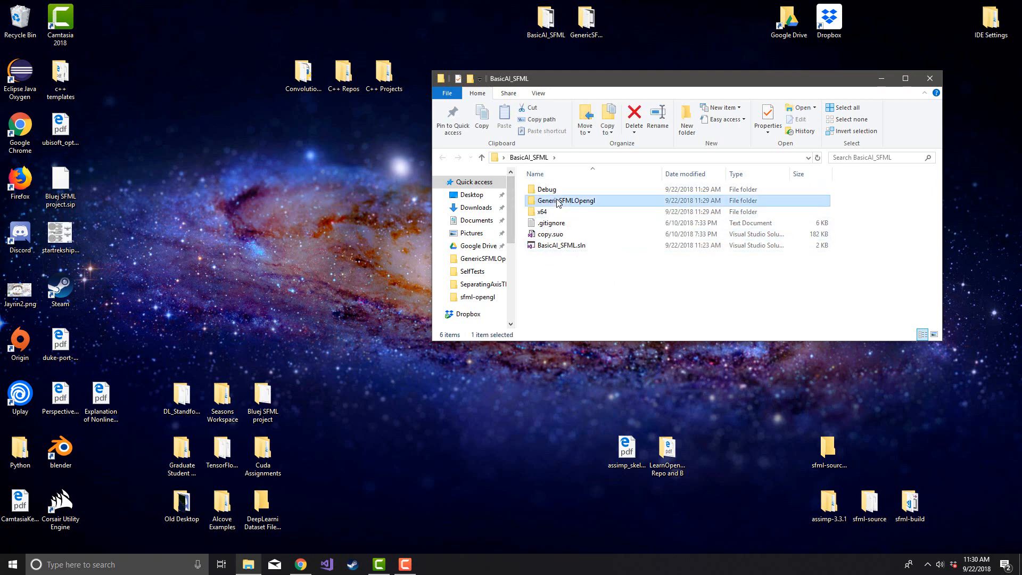
pyautogui.press('F2')
pyautogui.hotkey('ctrl', 'v')
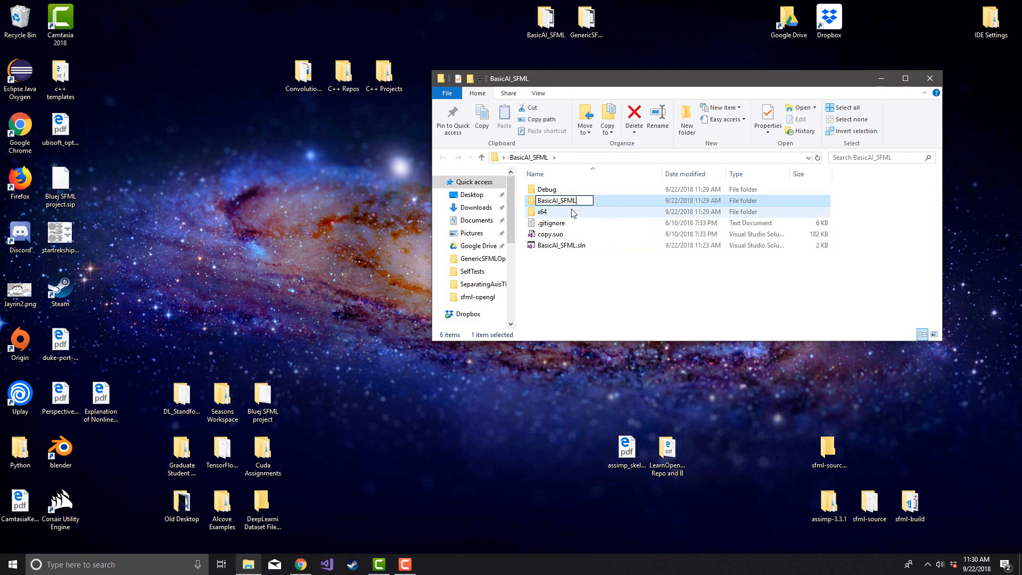
pyautogui.press('Return')
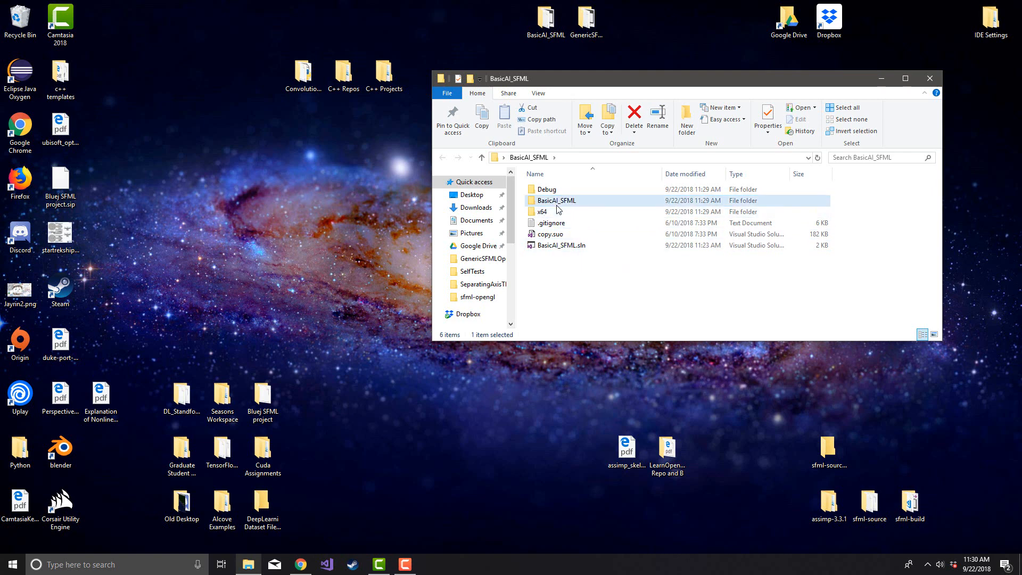
# - Open the inner BasicAI_SFML folder and batch-rename the three GenericSFMLOpengl project files, using BasicAI_SFML as the base name
pyautogui.doubleClick(548, 200)
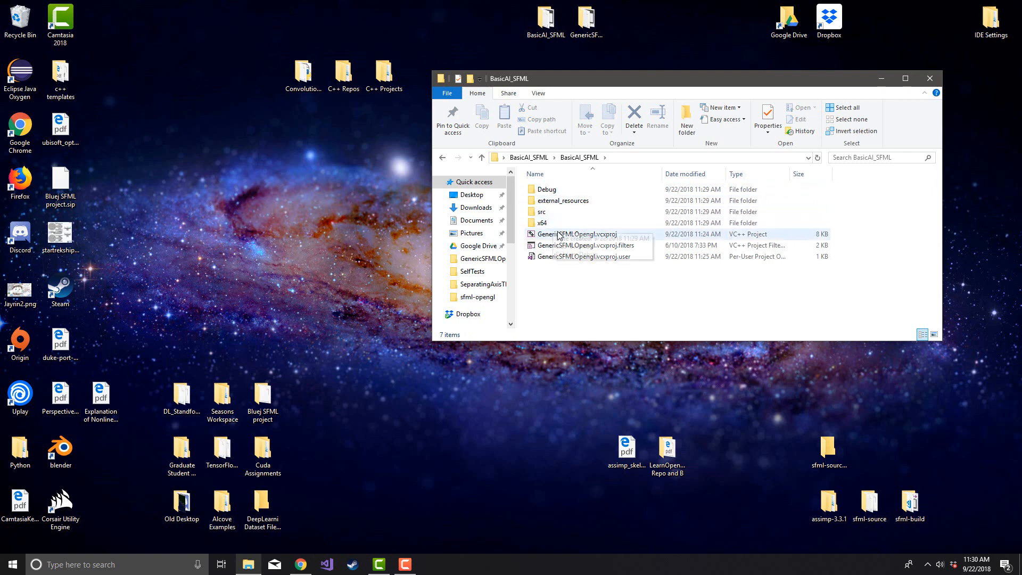
pyautogui.click(586, 256)
pyautogui.keyDown('shift'); pyautogui.click(587, 236); pyautogui.keyUp('shift')
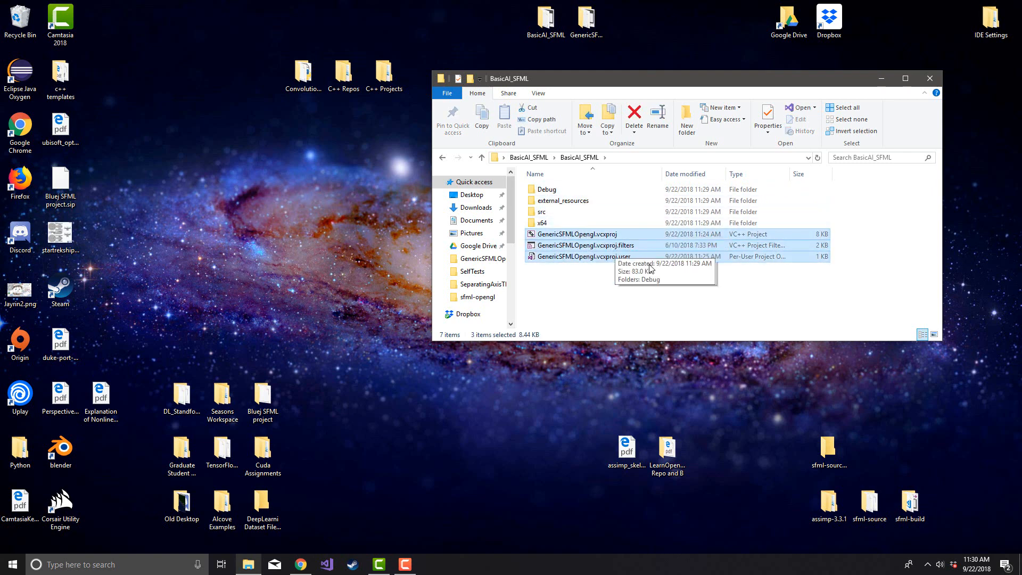
pyautogui.click(587, 247)
pyautogui.click(585, 260)
pyautogui.keyDown('shift'); pyautogui.click(584, 235); pyautogui.keyUp('shift')
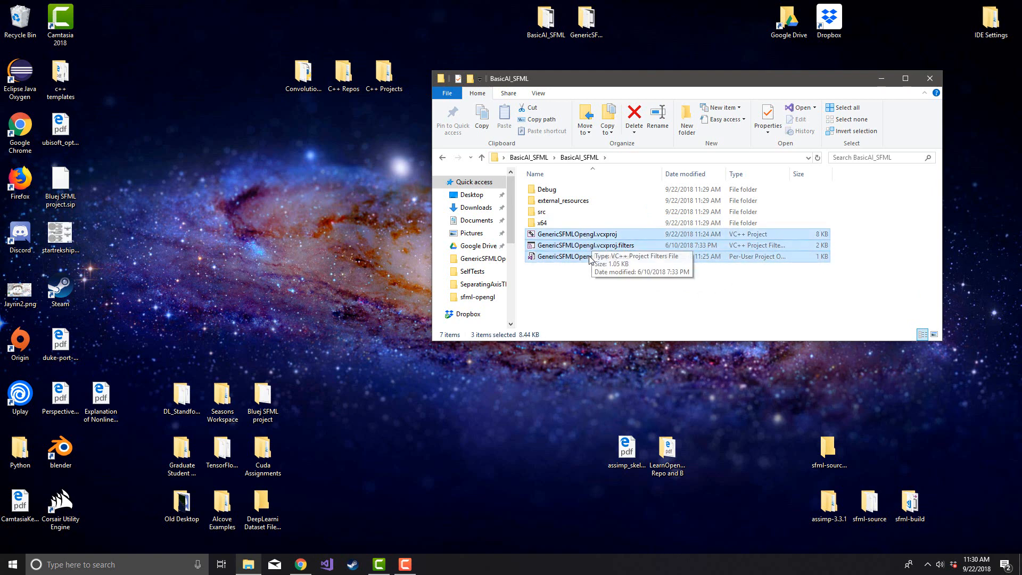
pyautogui.press('F2')
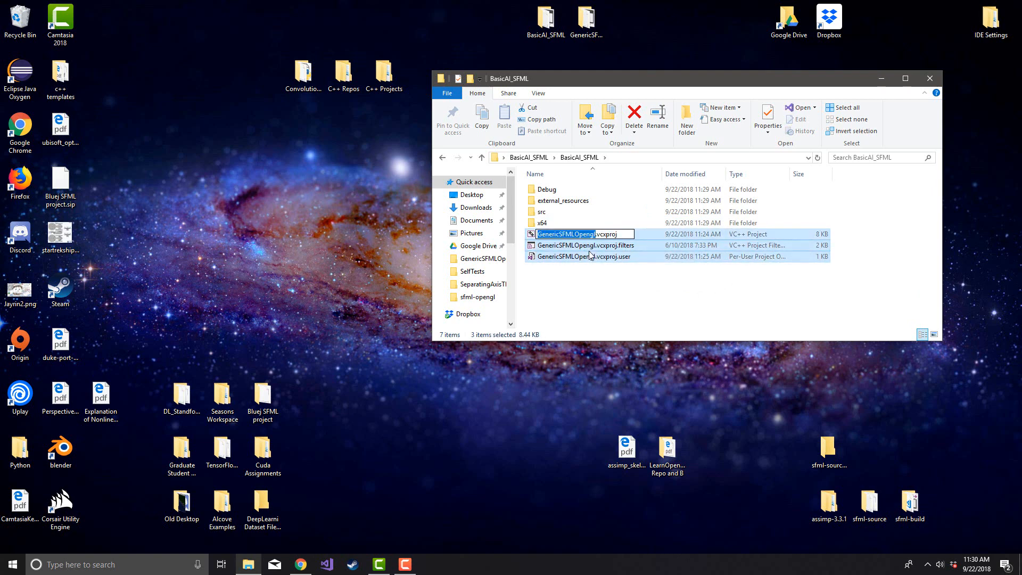
pyautogui.hotkey('ctrl', 'v')
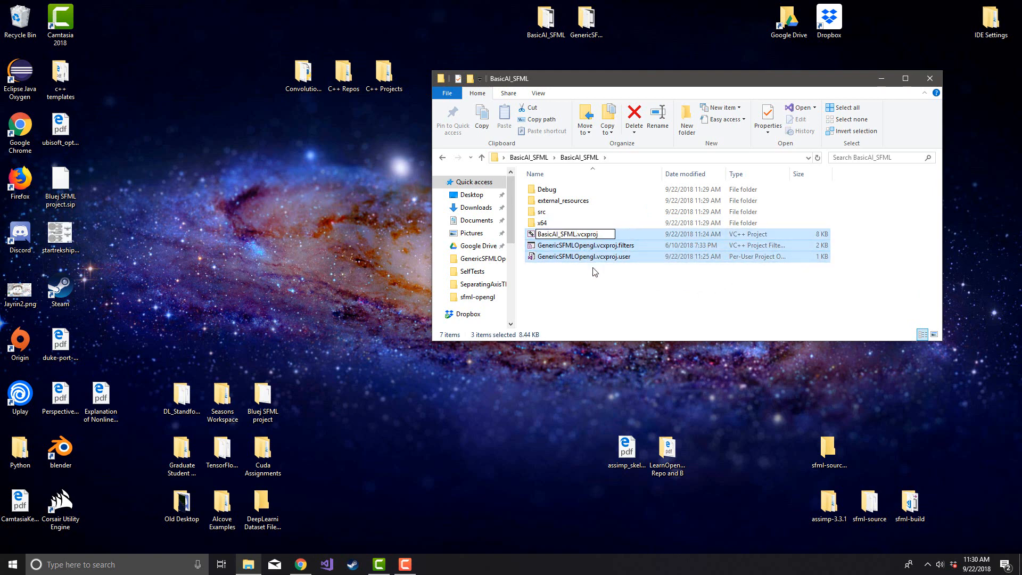
pyautogui.press('Return')
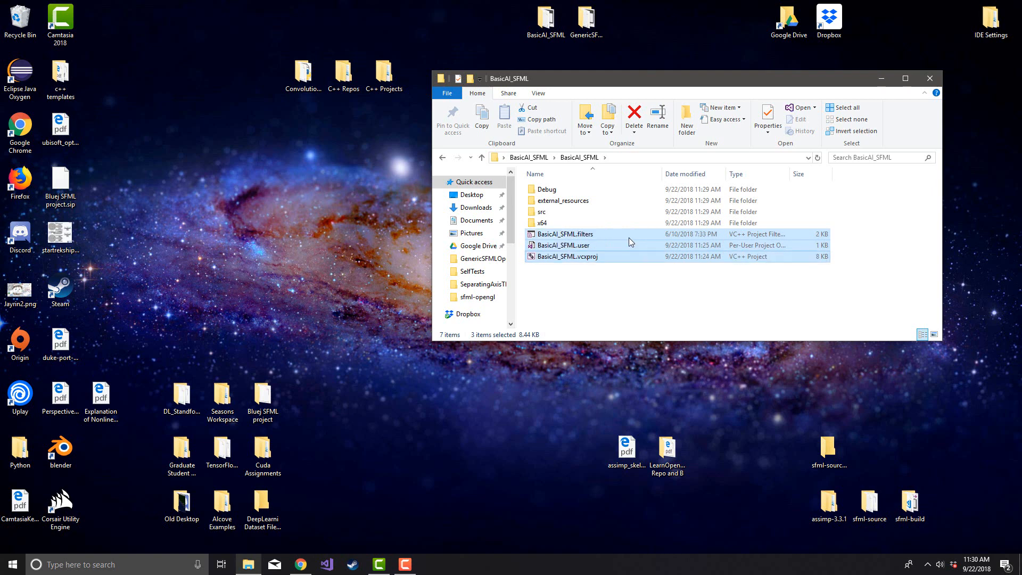
# - Batch-rename the .filters and .user files with the base name BasicAI_SFML.vcxproj, keeping their .filters and .user extensions
pyautogui.click(586, 258)
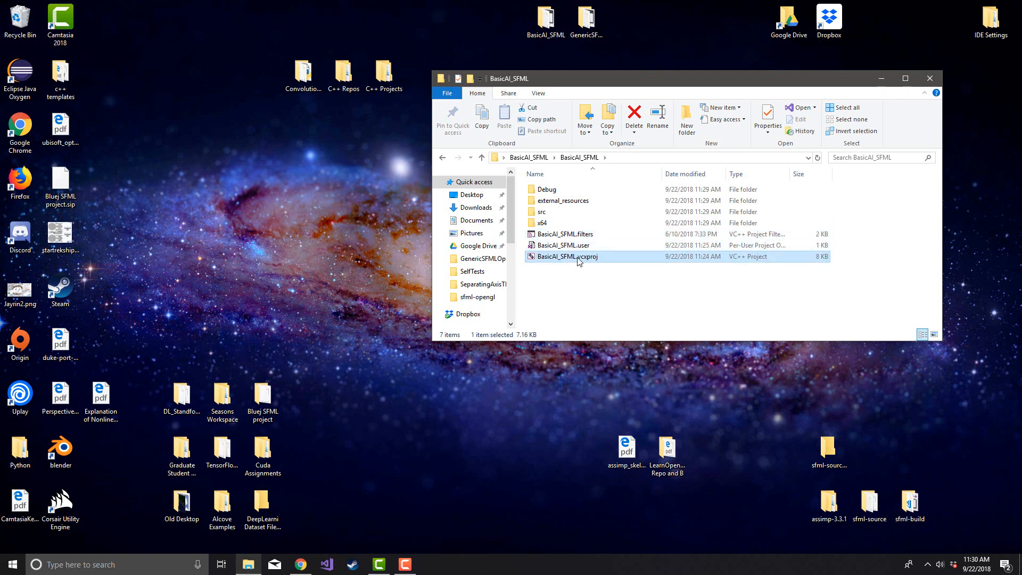
pyautogui.moveTo(584, 244); pyautogui.dragTo(585, 236)
pyautogui.click(585, 235)
pyautogui.keyDown('shift'); pyautogui.click(585, 253); pyautogui.keyUp('shift')
pyautogui.keyDown('shift'); pyautogui.click(585, 246); pyautogui.keyUp('shift')
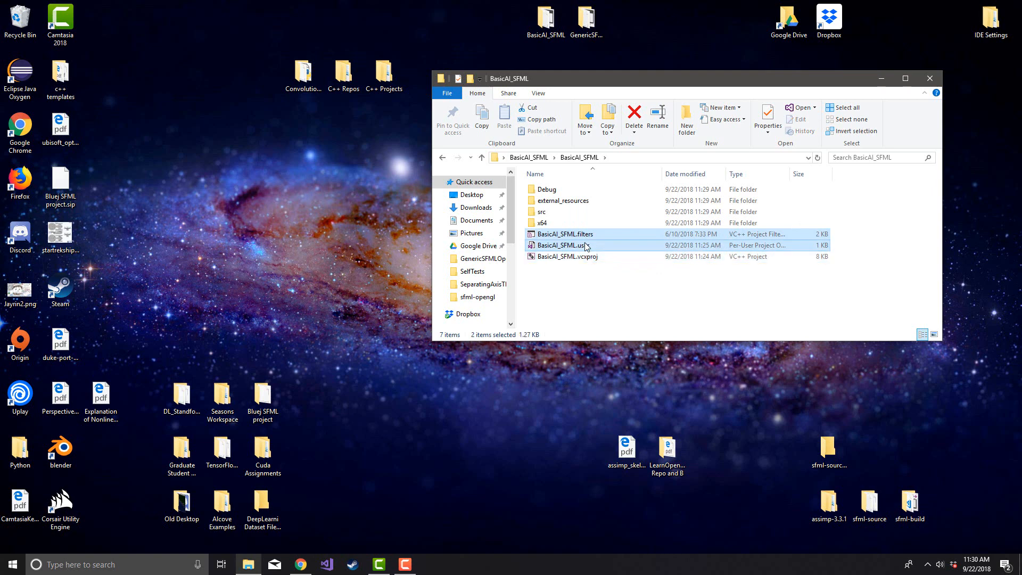
pyautogui.click(580, 237)
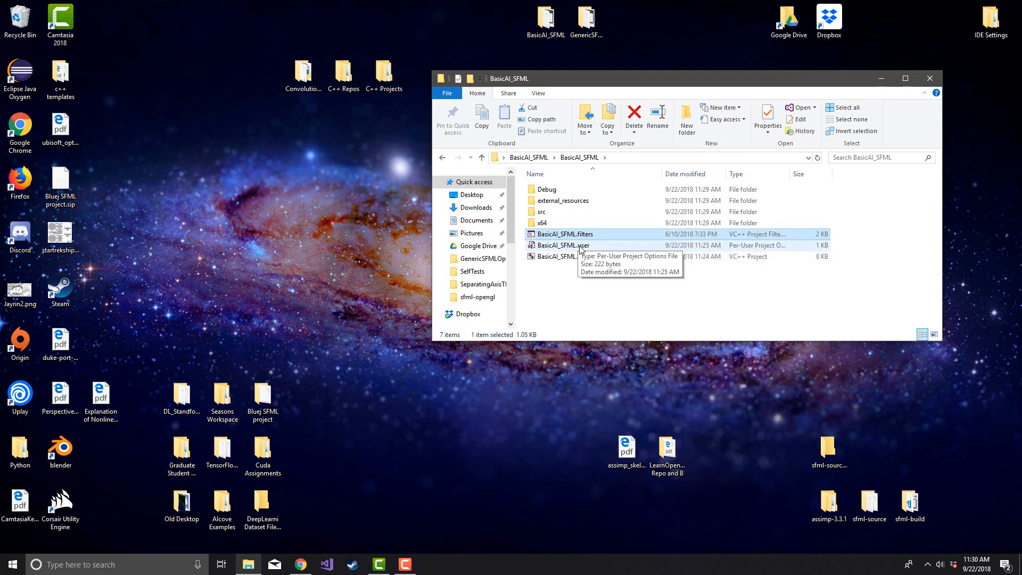
pyautogui.keyDown('shift'); pyautogui.click(580, 247); pyautogui.keyUp('shift')
pyautogui.press('F2')
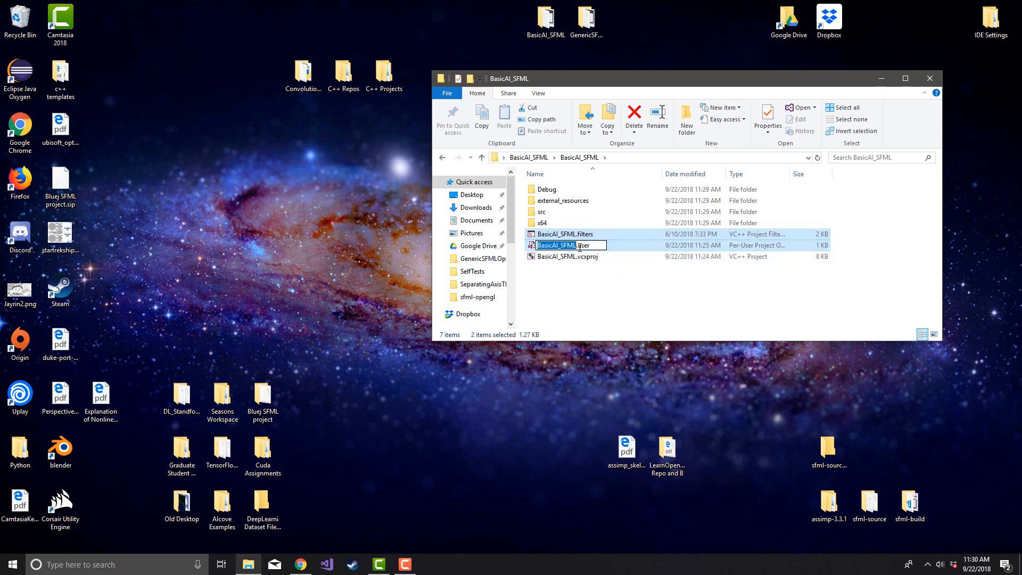
pyautogui.click(576, 246)
pyautogui.write('.vcxproj')
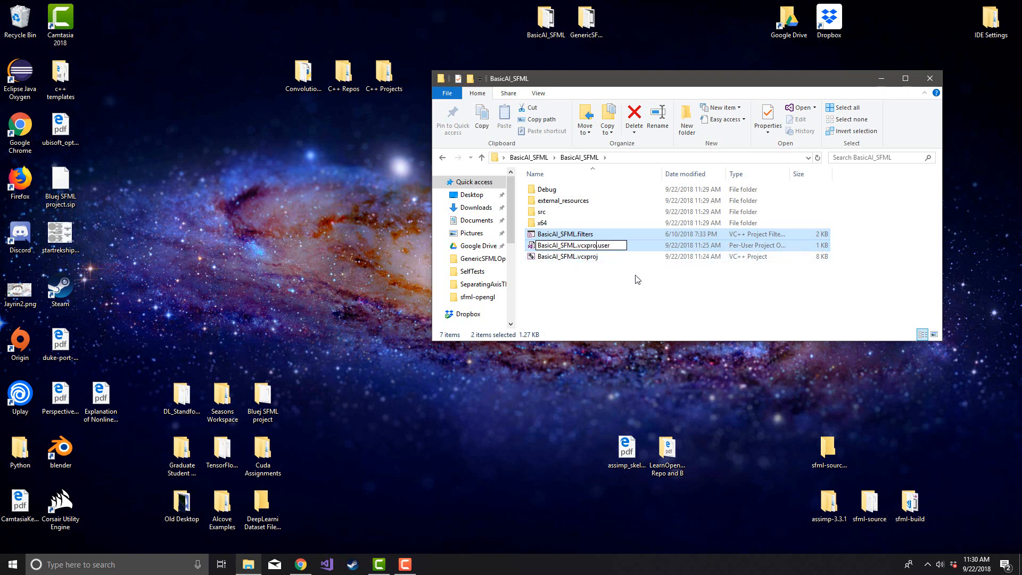
pyautogui.press('Return')
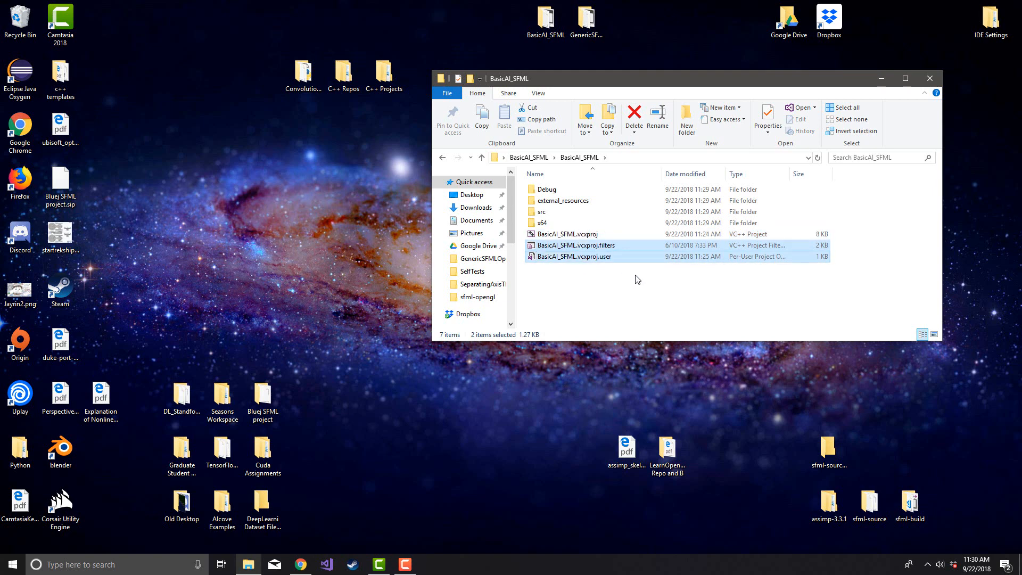
pyautogui.click(593, 256)
pyautogui.click(596, 247)
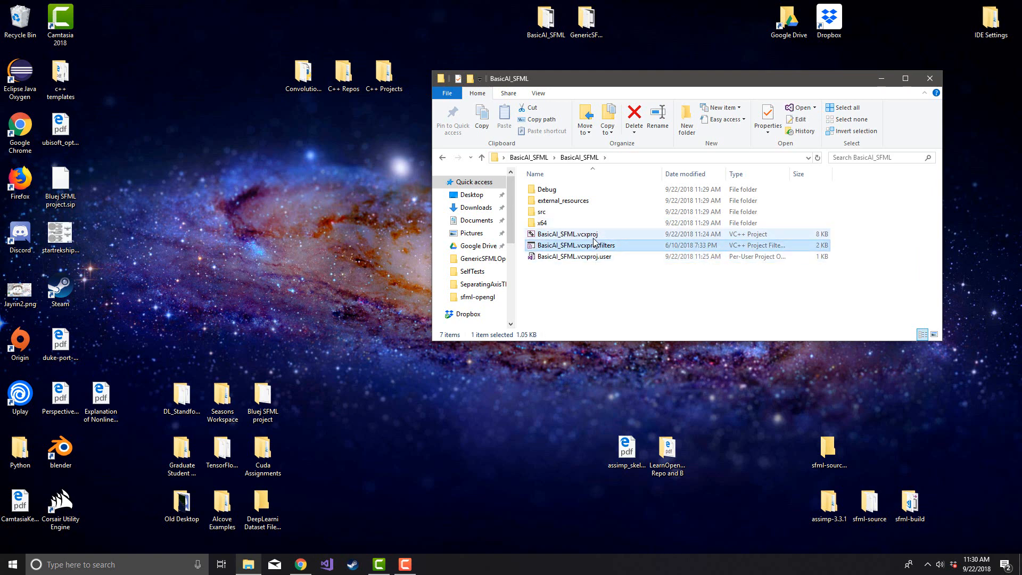
# - Return to the parent BasicAI_SFML folder and open BasicAI_SFML.sln for editing in Notepad++
pyautogui.hotkey('alt', 'Up')
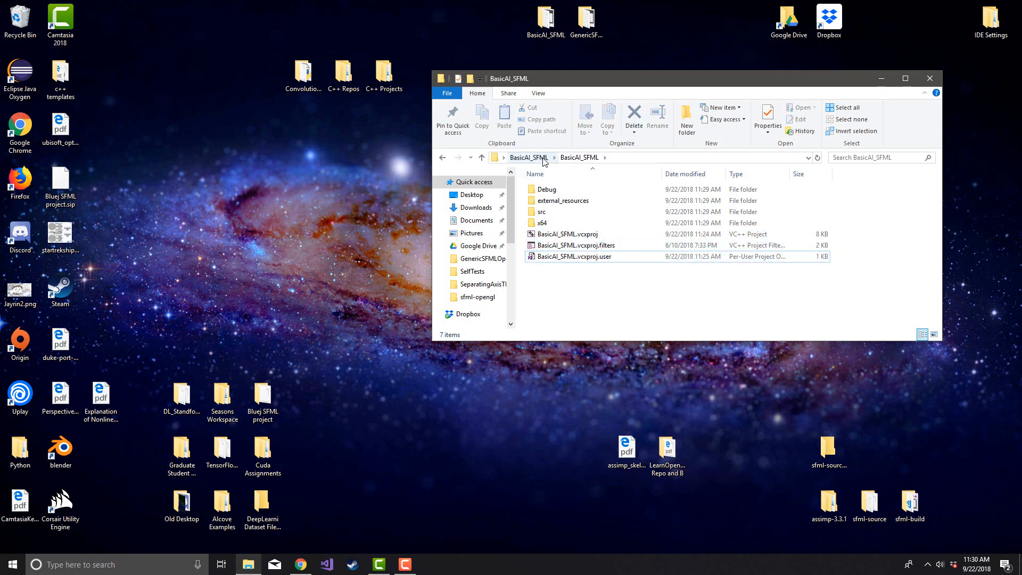
pyautogui.click(562, 236)
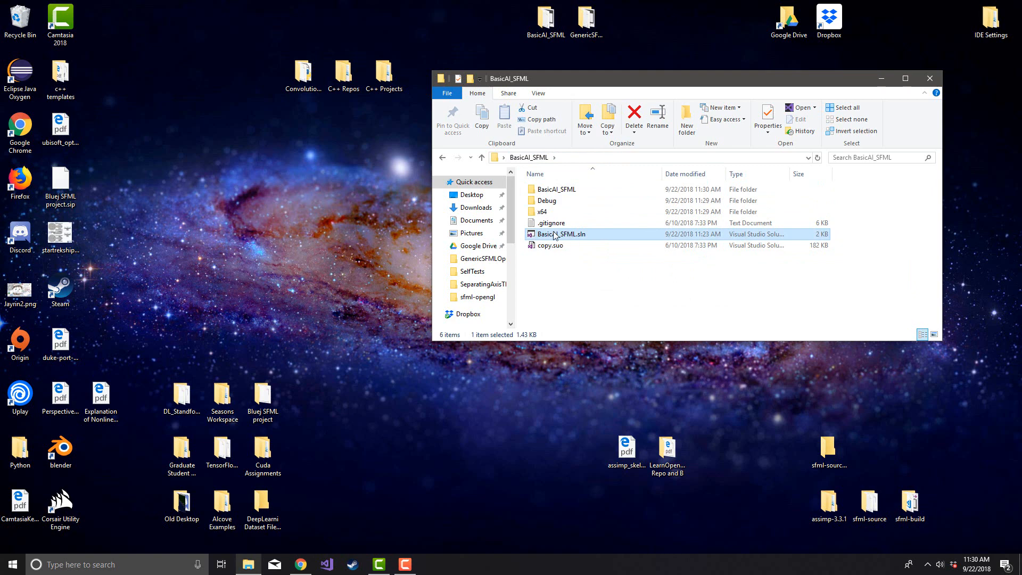
pyautogui.rightClick(571, 236)
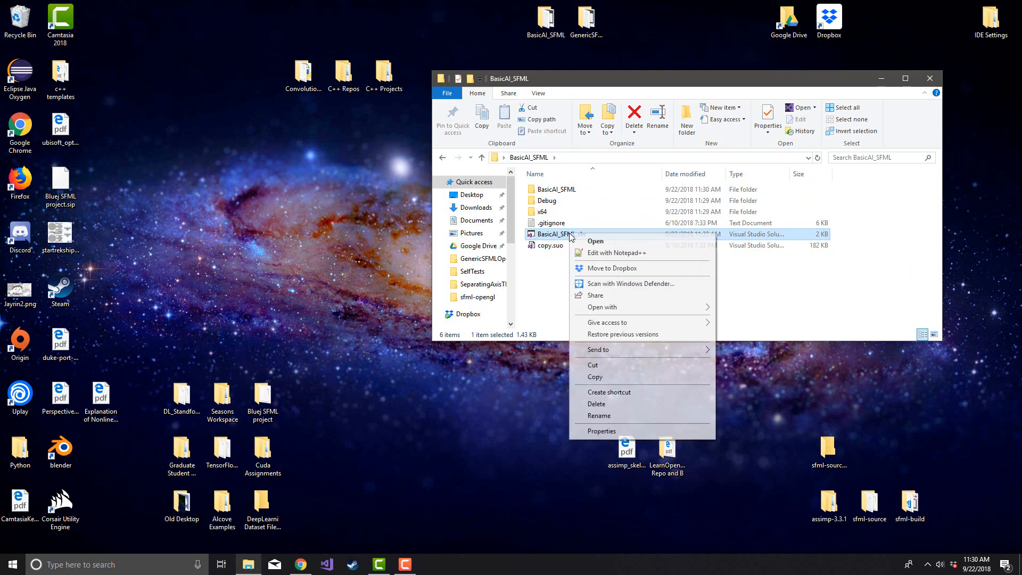
pyautogui.click(548, 239)
pyautogui.click(598, 244)
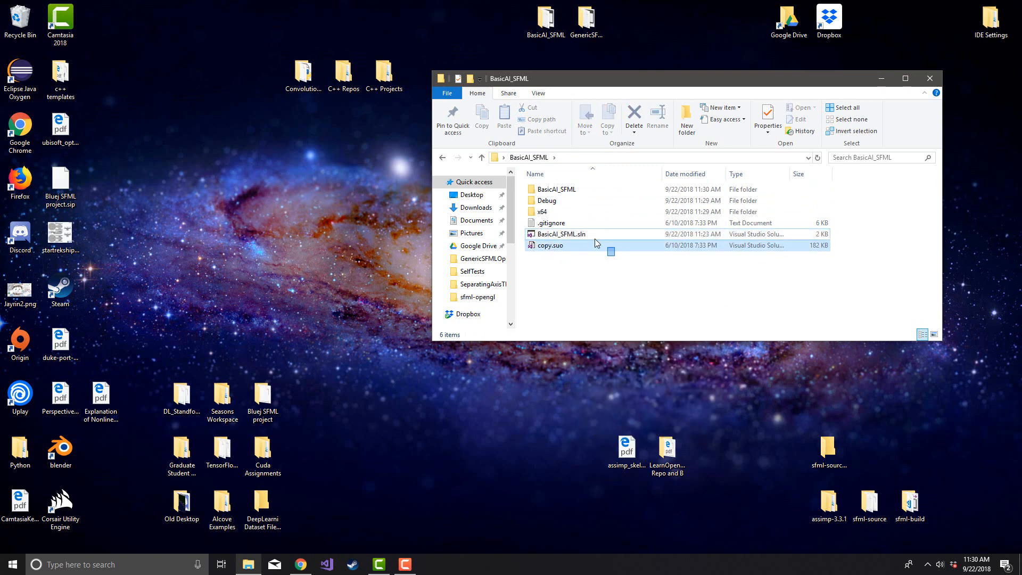
pyautogui.rightClick(558, 236)
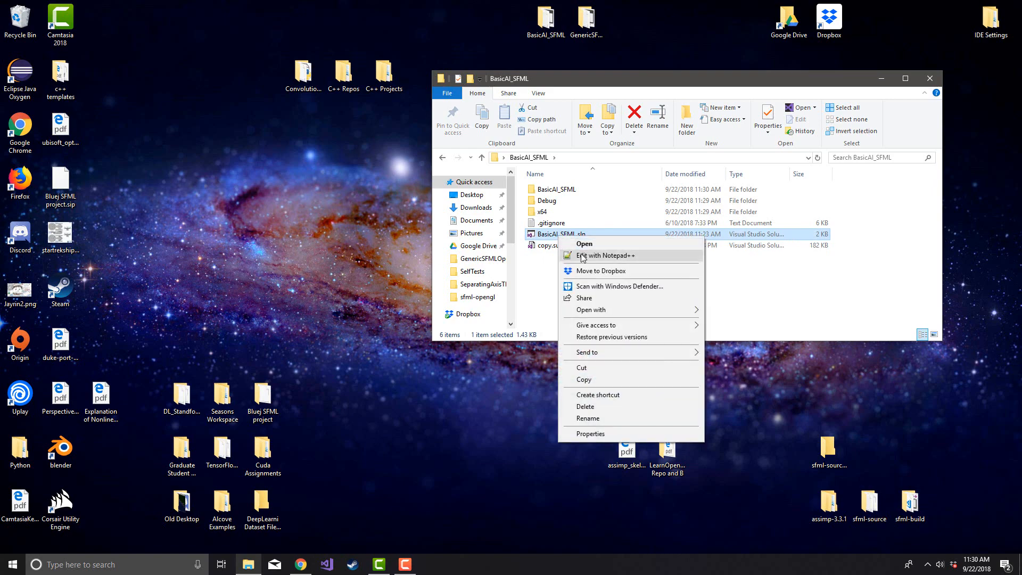
pyautogui.click(582, 258)
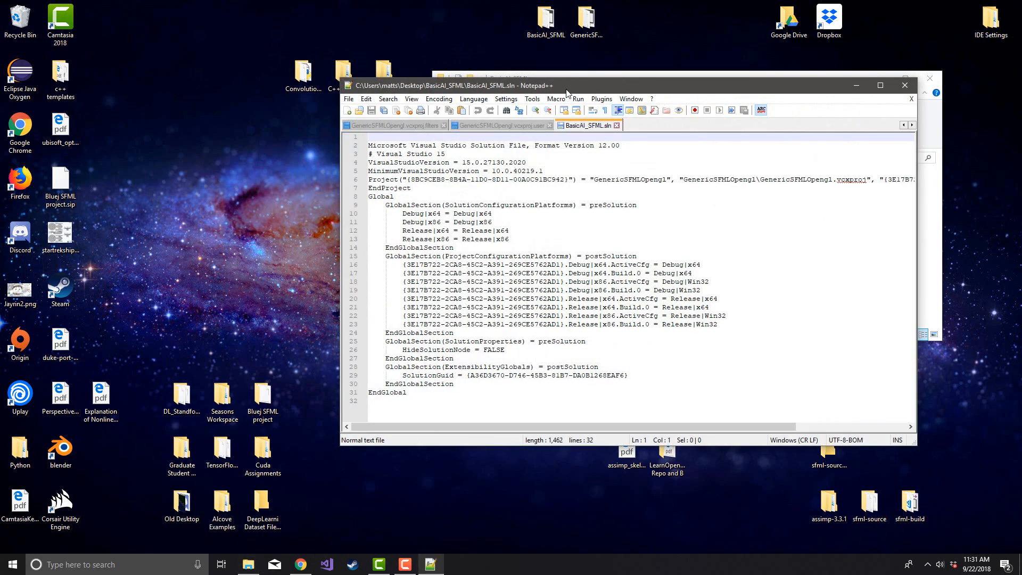
pyautogui.moveTo(397, 97); pyautogui.dragTo(272, 64)
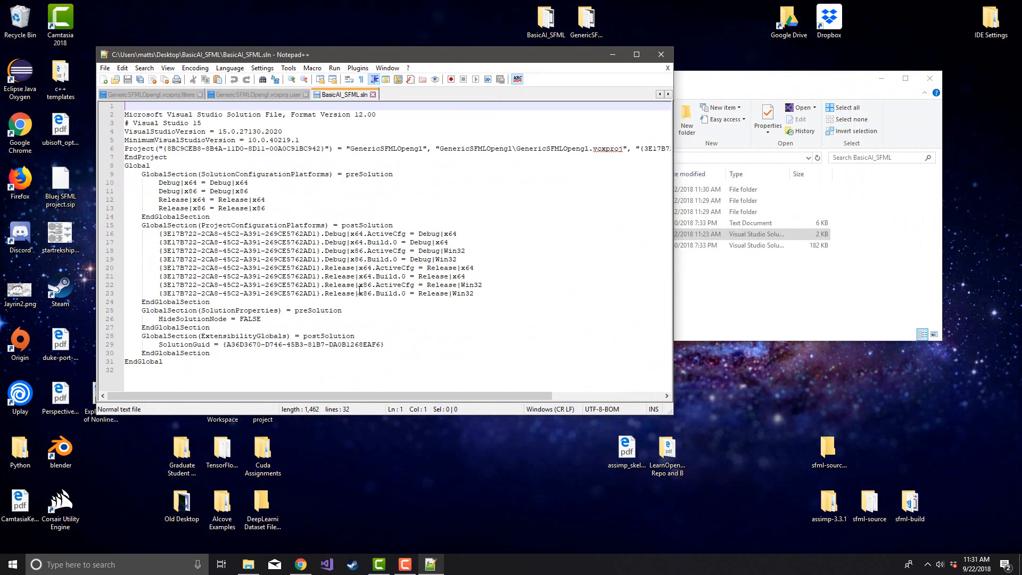
# - Replace every occurrence of GenericSFMLOpengl with BasicAI_SFML in the solution file
pyautogui.moveTo(348, 150); pyautogui.dragTo(421, 149)
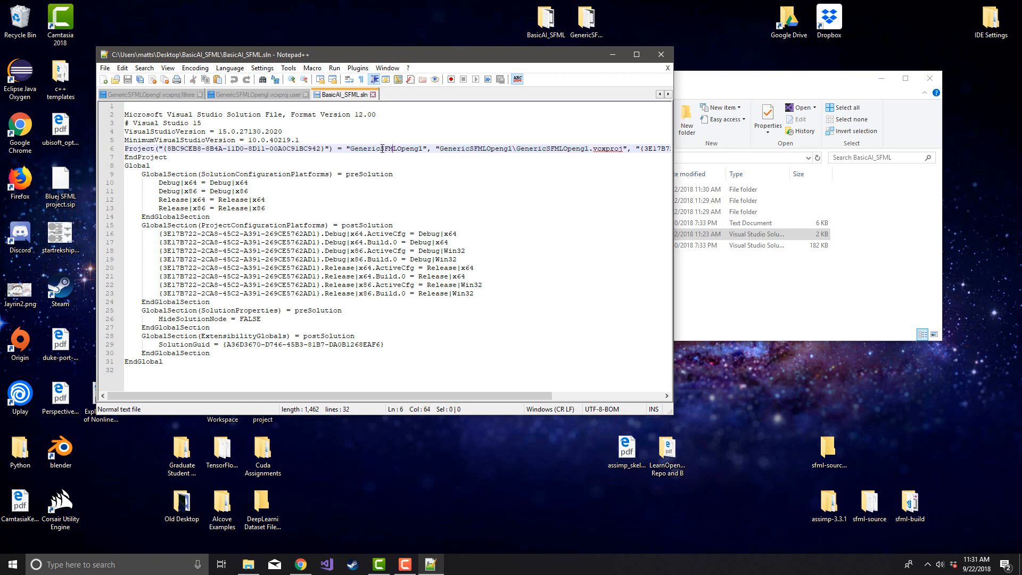
pyautogui.hotkey('ctrl', 'f')
pyautogui.moveTo(385, 160); pyautogui.dragTo(293, 205)
pyautogui.click(238, 206)
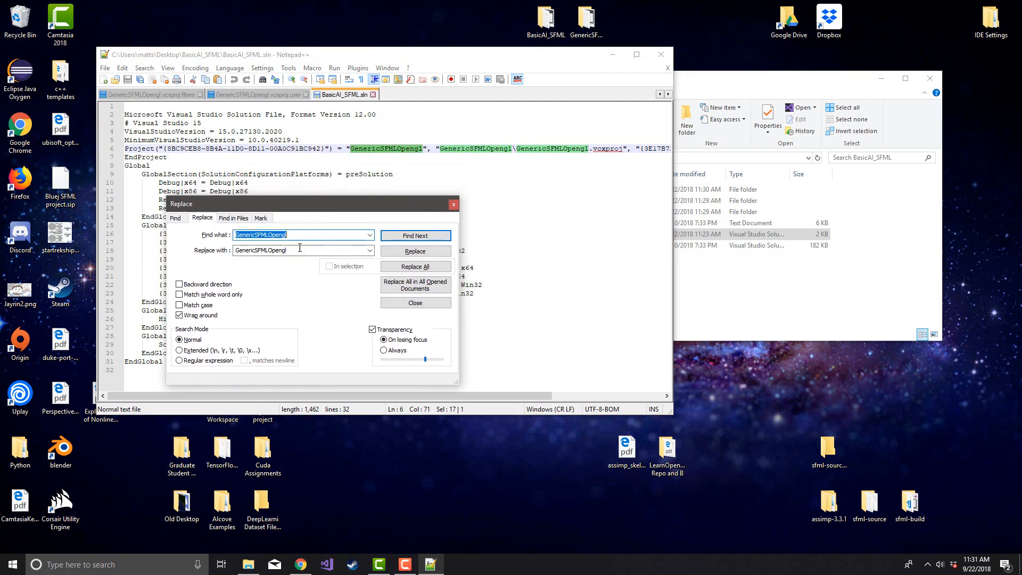
pyautogui.doubleClick(302, 251)
pyautogui.write('BasicAI_SFML')
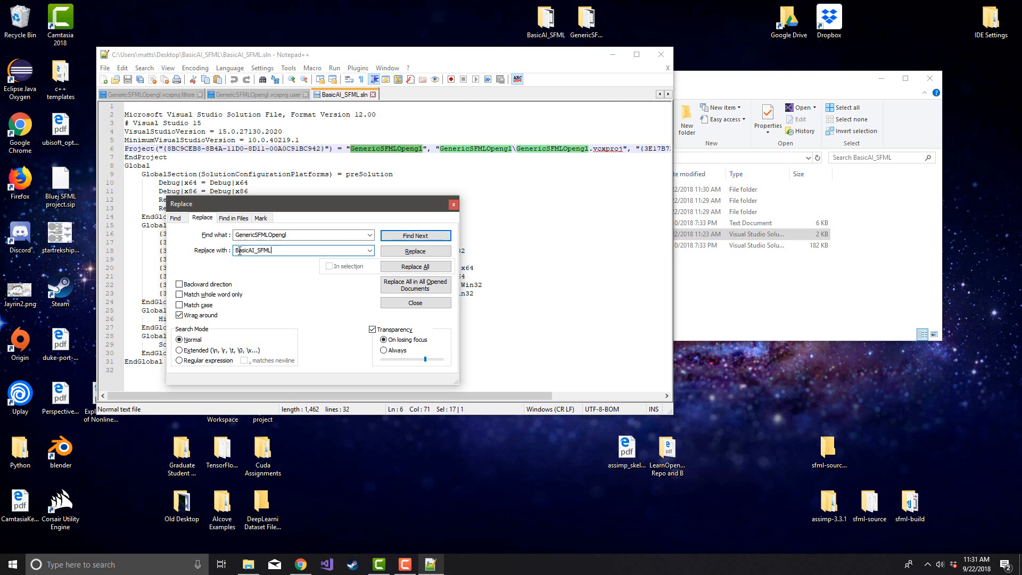
pyautogui.click(415, 266)
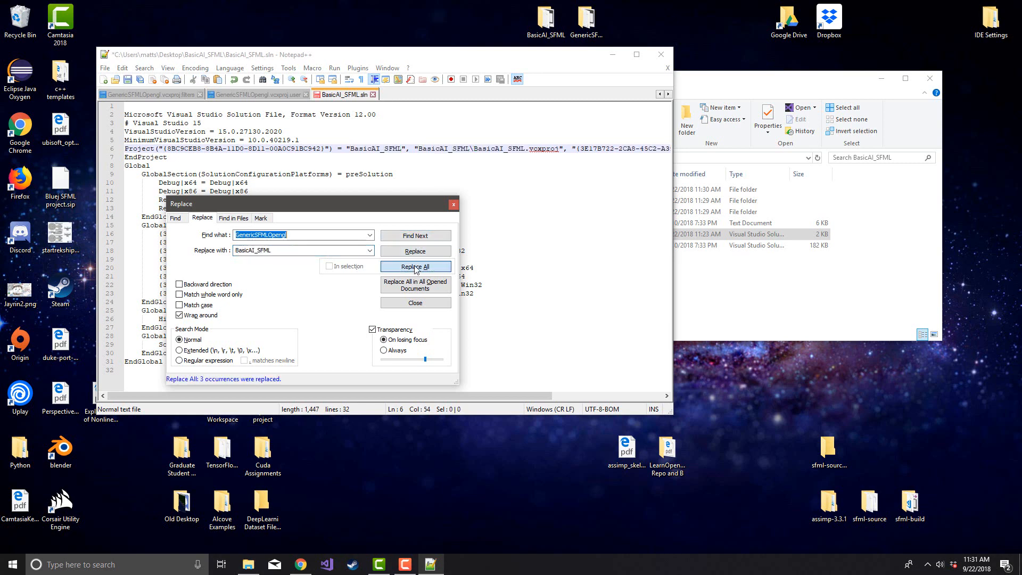
pyautogui.click(453, 204)
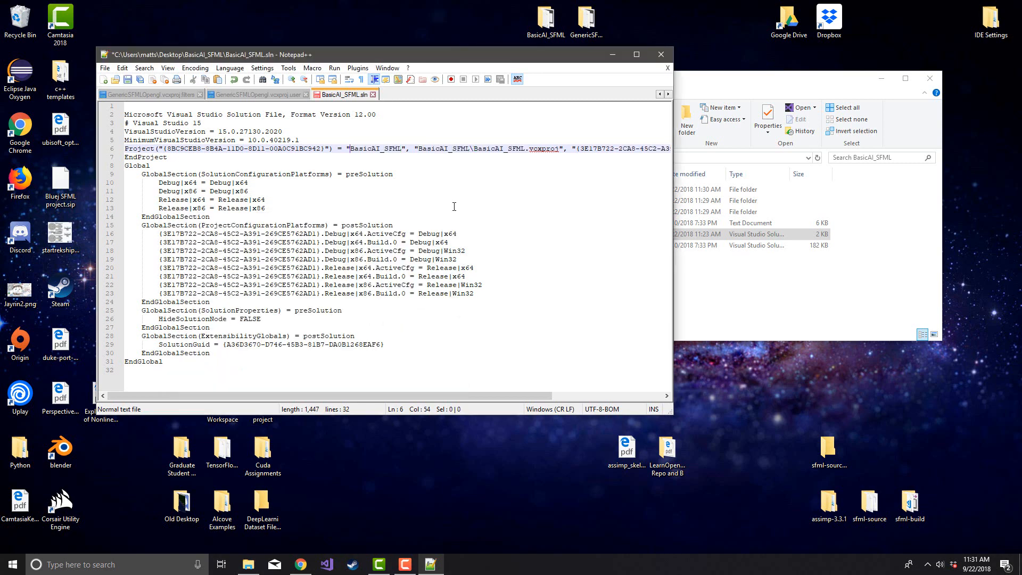
# - Check the project name and .vcxproj path on the solution file's Project line, and save the file
pyautogui.moveTo(464, 285); pyautogui.dragTo(214, 132)
pyautogui.click(418, 202)
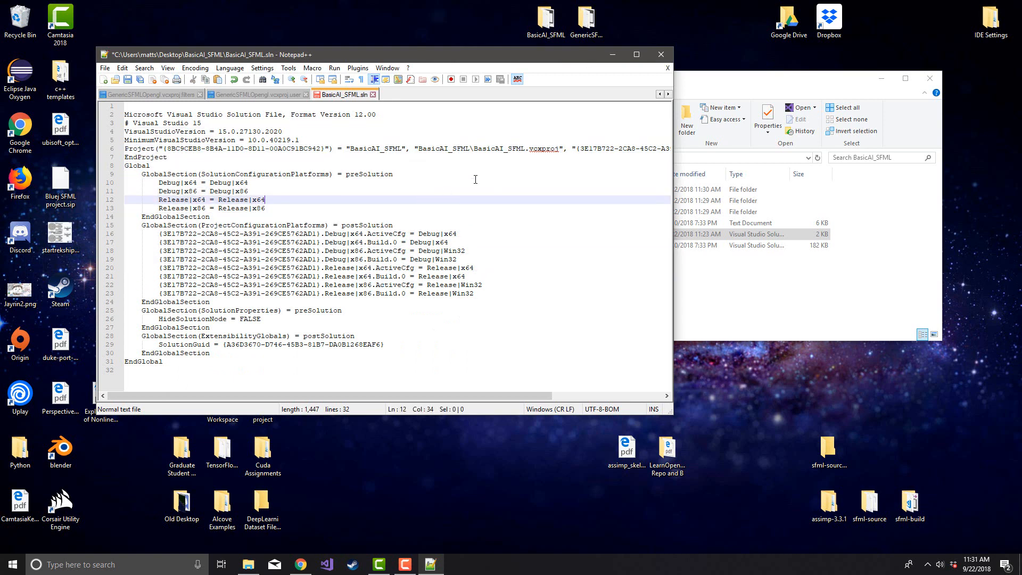
pyautogui.doubleClick(490, 149)
pyautogui.click(471, 183)
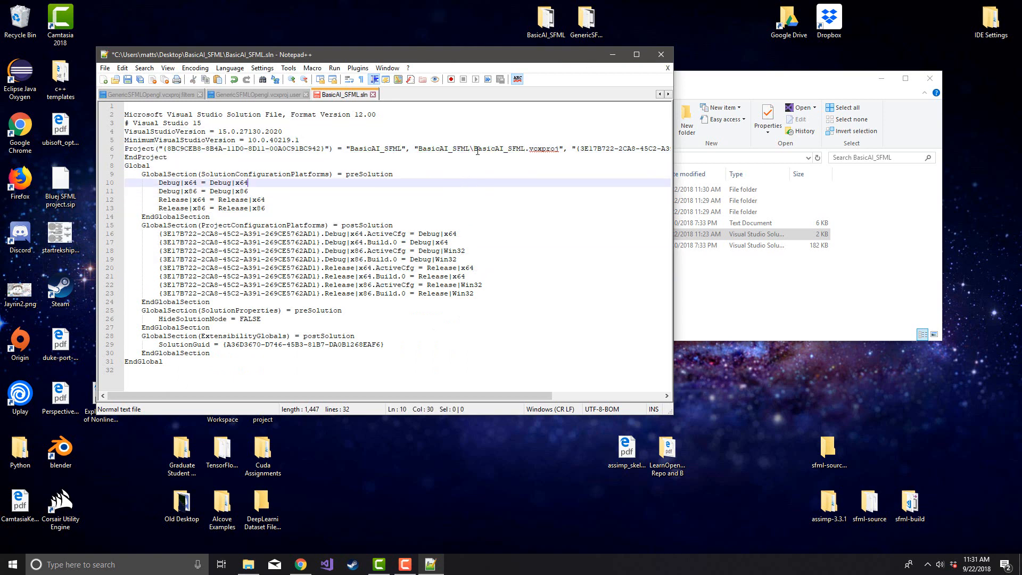
pyautogui.moveTo(322, 148); pyautogui.dragTo(583, 156)
pyautogui.click(409, 154)
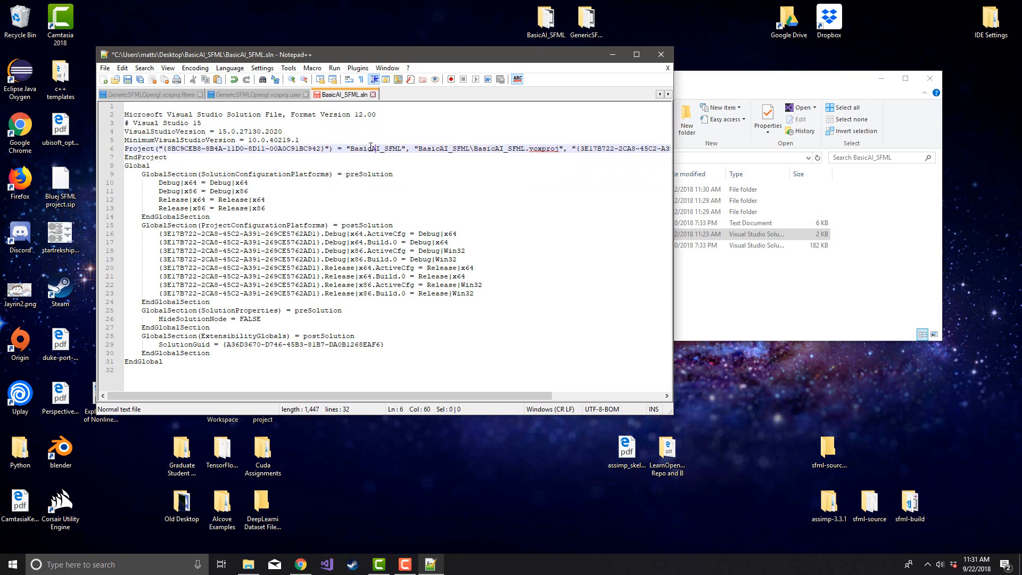
pyautogui.keyDown('shift'); pyautogui.click(473, 148); pyautogui.keyUp('shift')
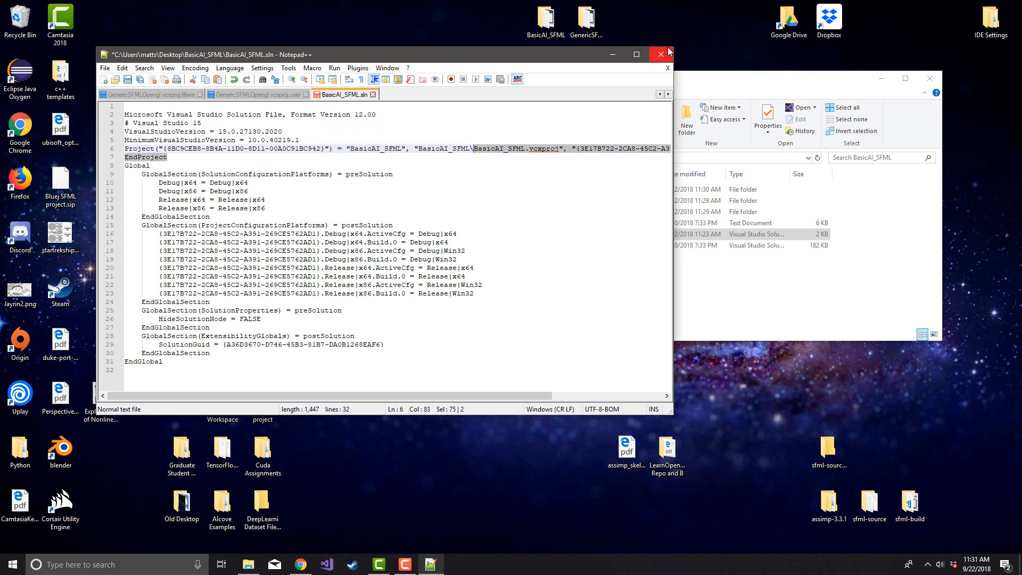
pyautogui.click(469, 183)
pyautogui.hotkey('ctrl', 's')
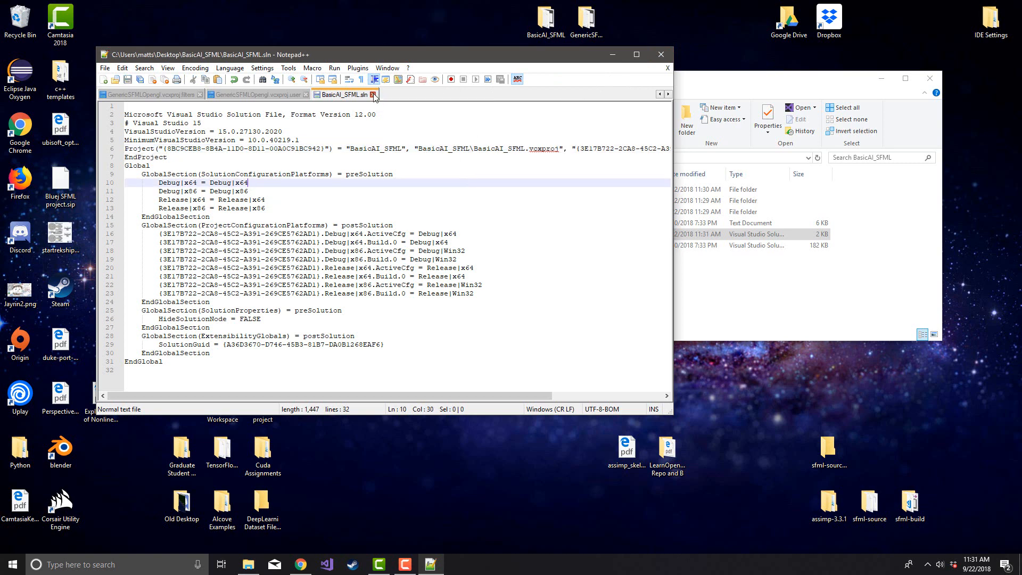
# - Switch to File Explorer, open the inner BasicAI_SFML folder and open BasicAI_SFML.vcxproj in Notepad++
pyautogui.click(804, 273)
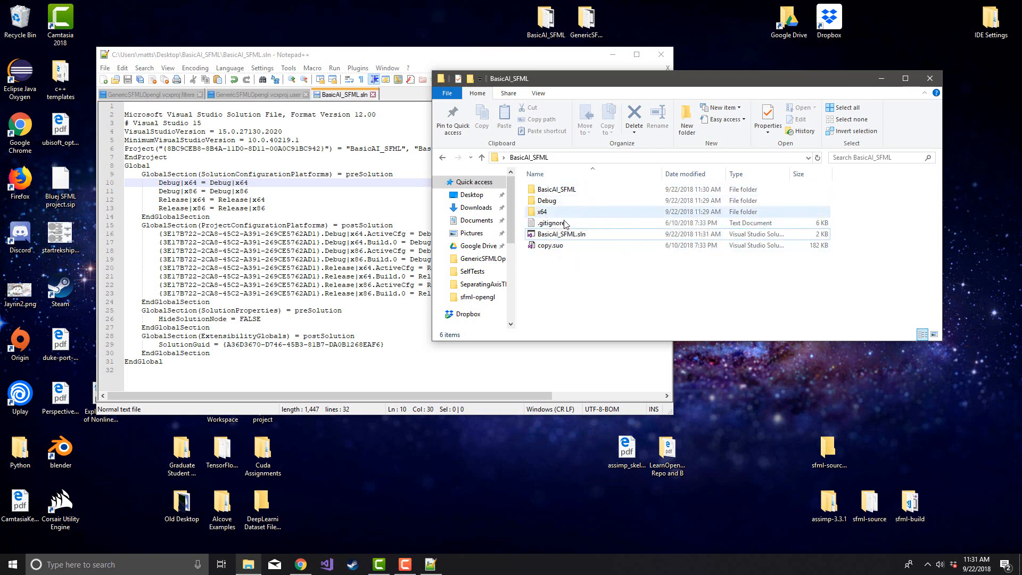
pyautogui.click(549, 192)
pyautogui.doubleClick(549, 190)
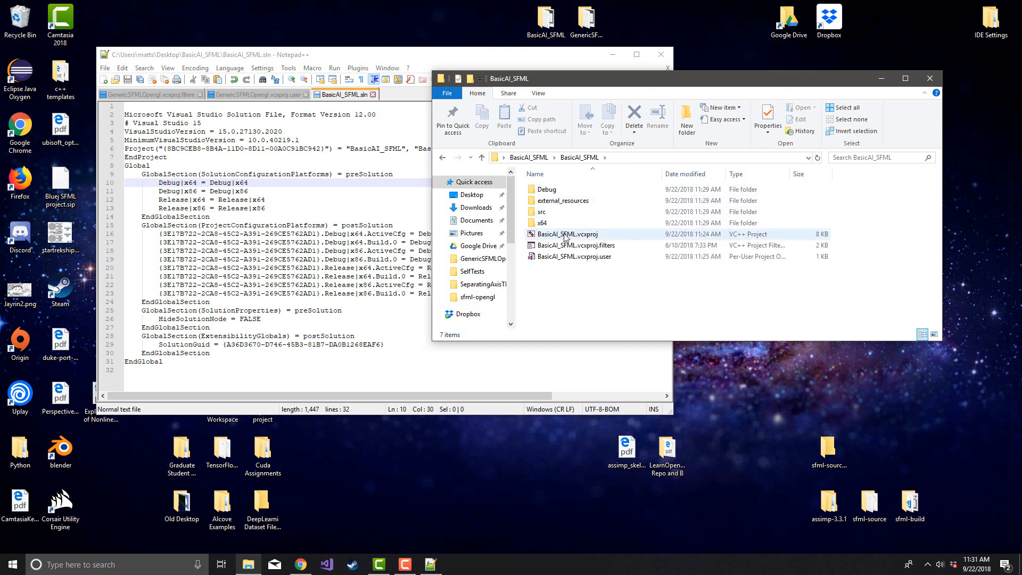
pyautogui.click(546, 160)
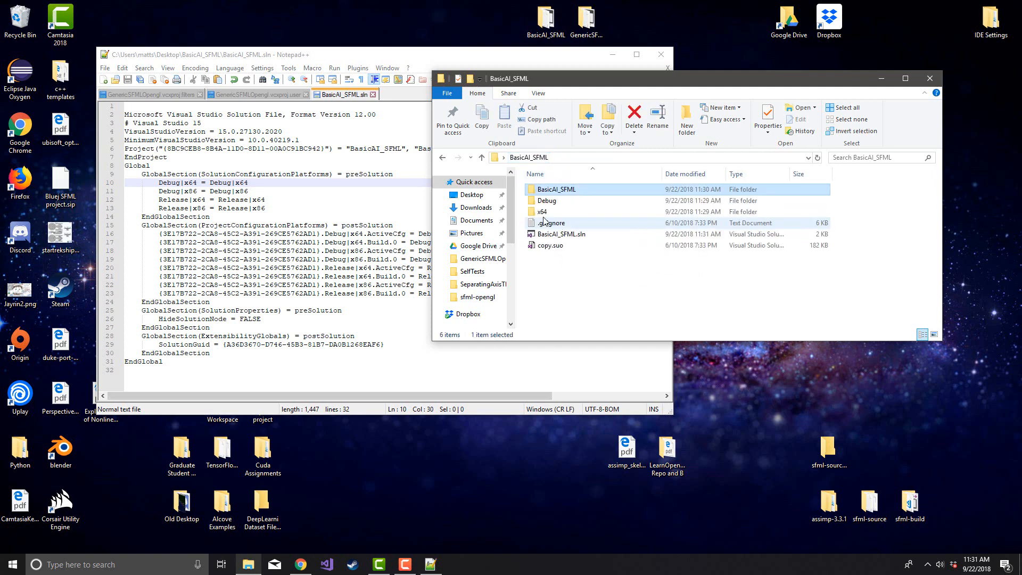
pyautogui.doubleClick(558, 191)
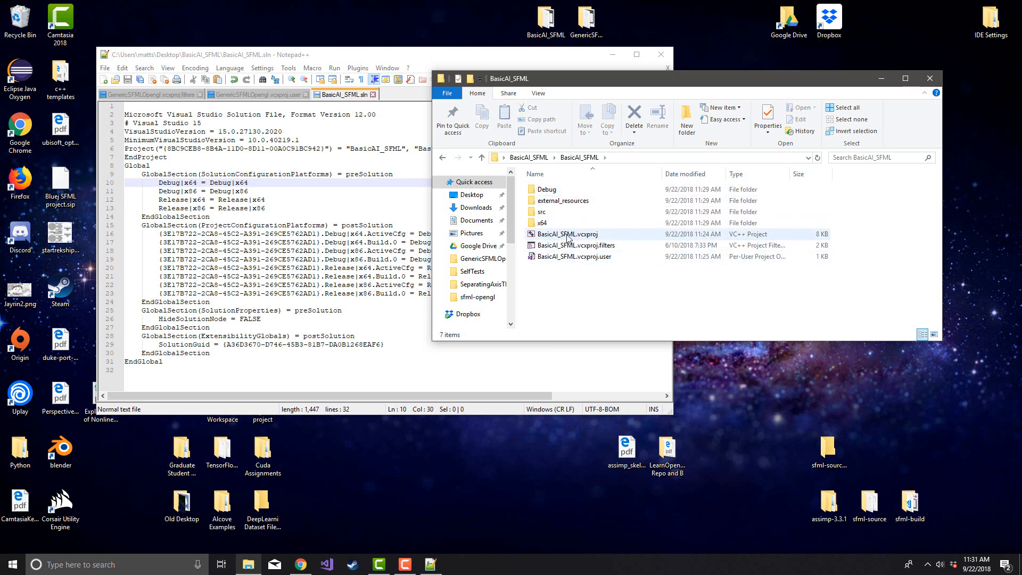
pyautogui.click(572, 235)
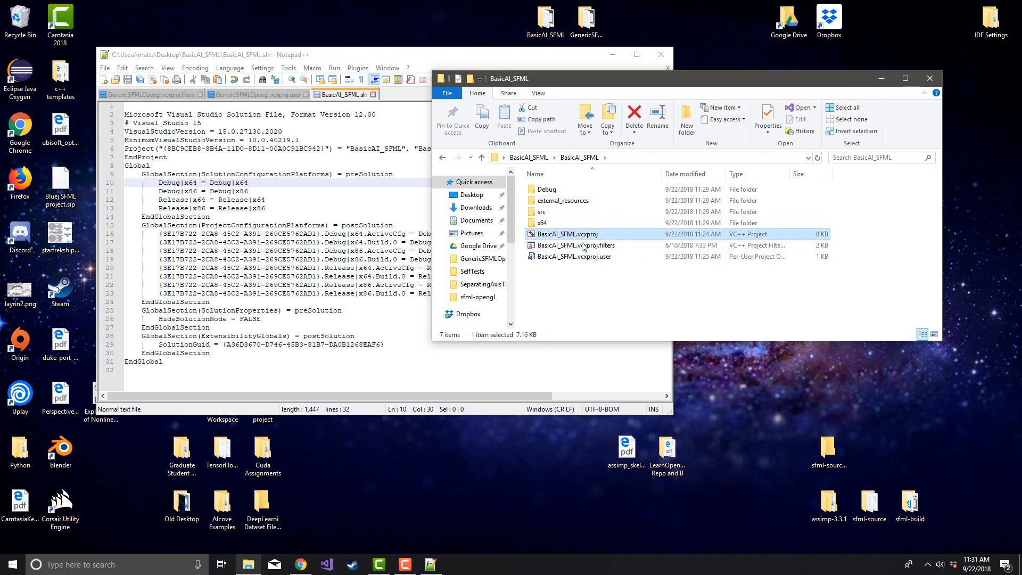
pyautogui.rightClick(572, 237)
pyautogui.click(580, 255)
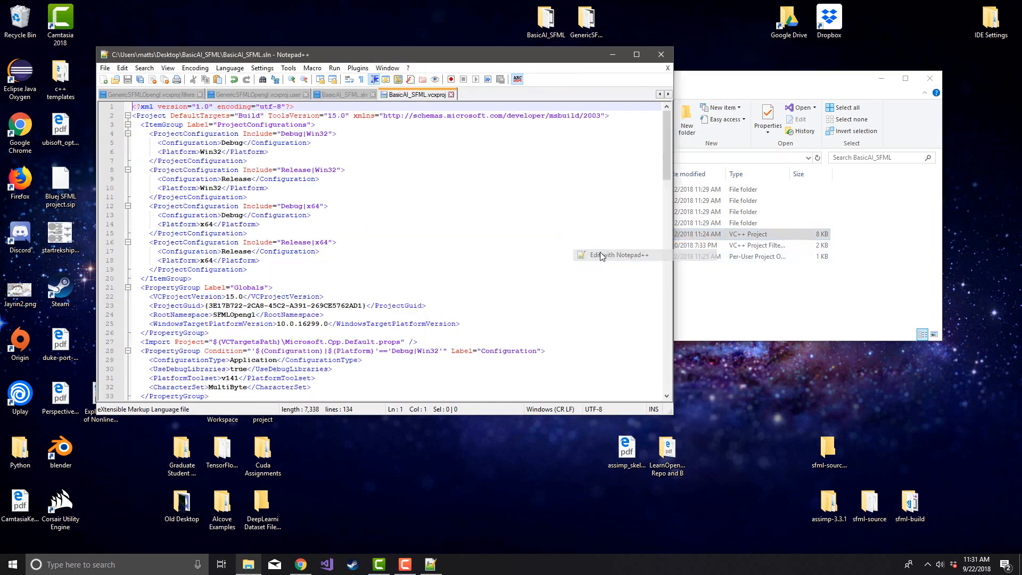
# - Replace every occurrence of GenericSFMLOpengl with BasicAI_SFML in BasicAI_SFML.vcxproj
pyautogui.scroll(-5, 413, 230)
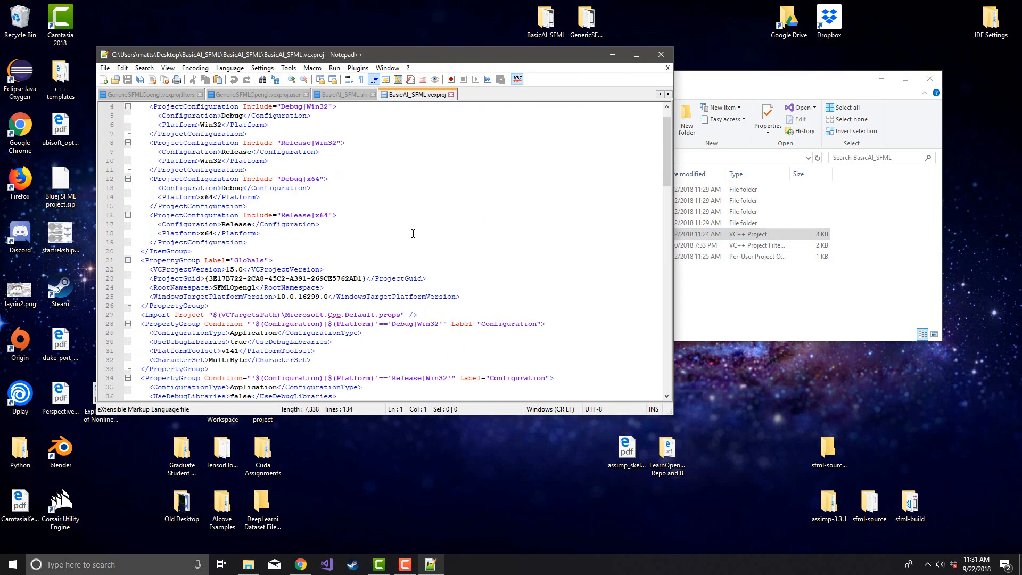
pyautogui.scroll(5, 434, 265)
pyautogui.hotkey('ctrl', 'f')
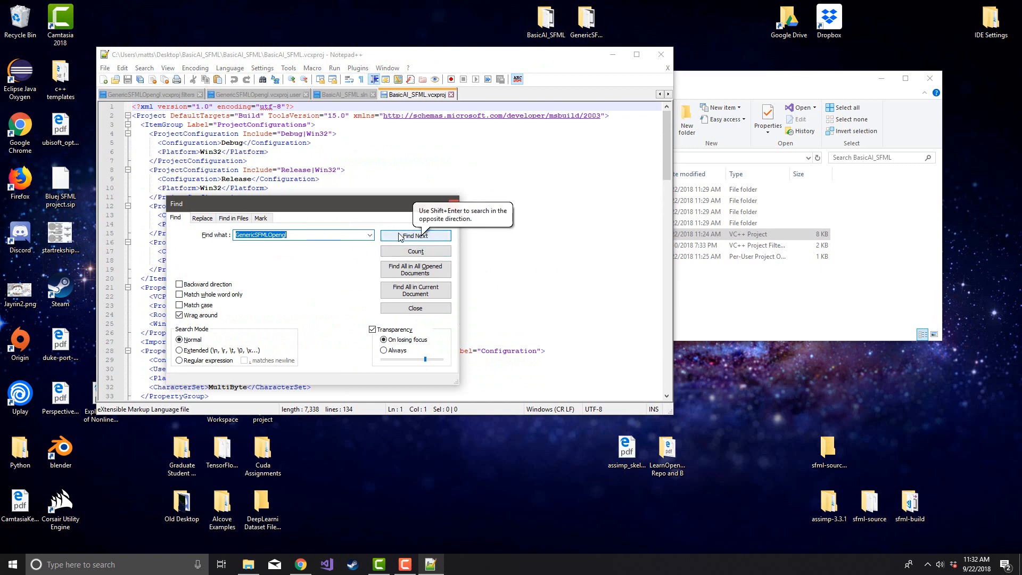
pyautogui.click(201, 219)
pyautogui.moveTo(279, 249); pyautogui.dragTo(230, 249)
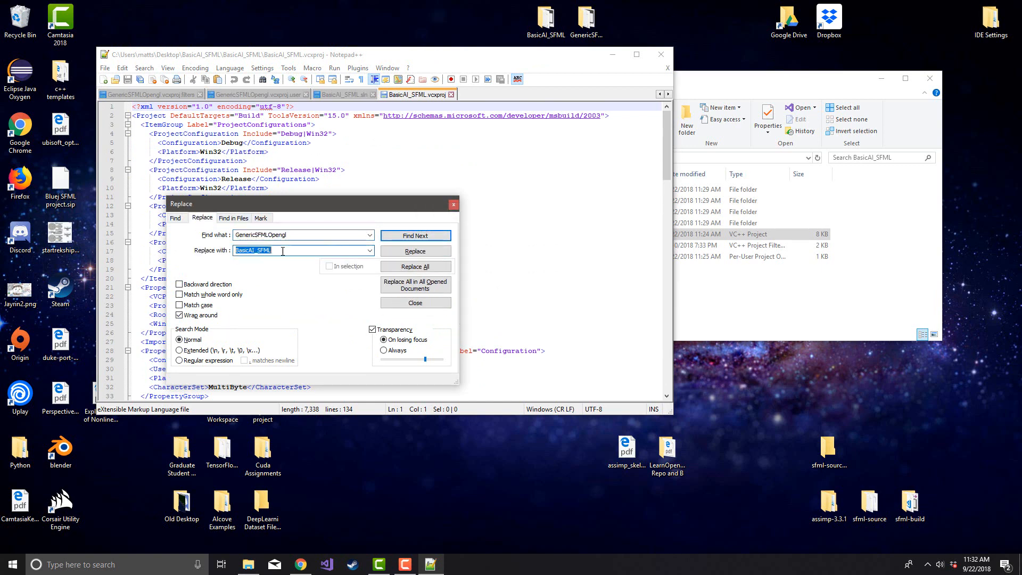
pyautogui.moveTo(299, 237); pyautogui.dragTo(203, 232)
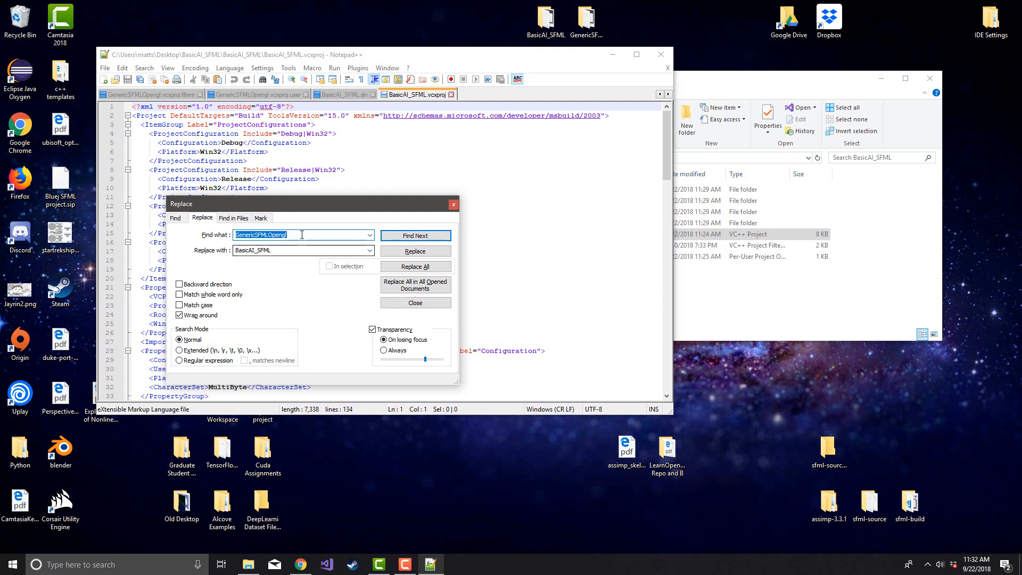
pyautogui.doubleClick(282, 252)
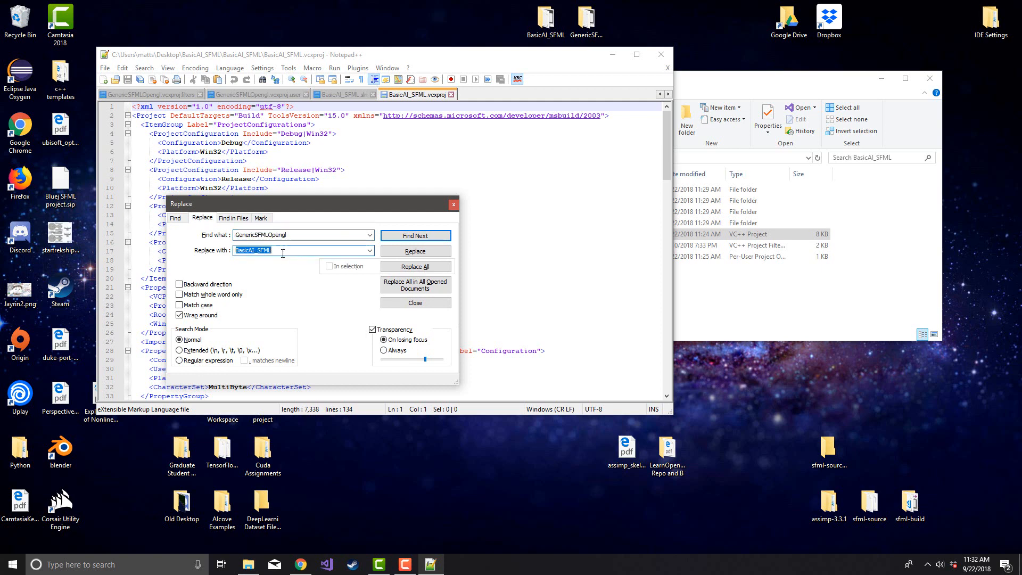
pyautogui.click(425, 269)
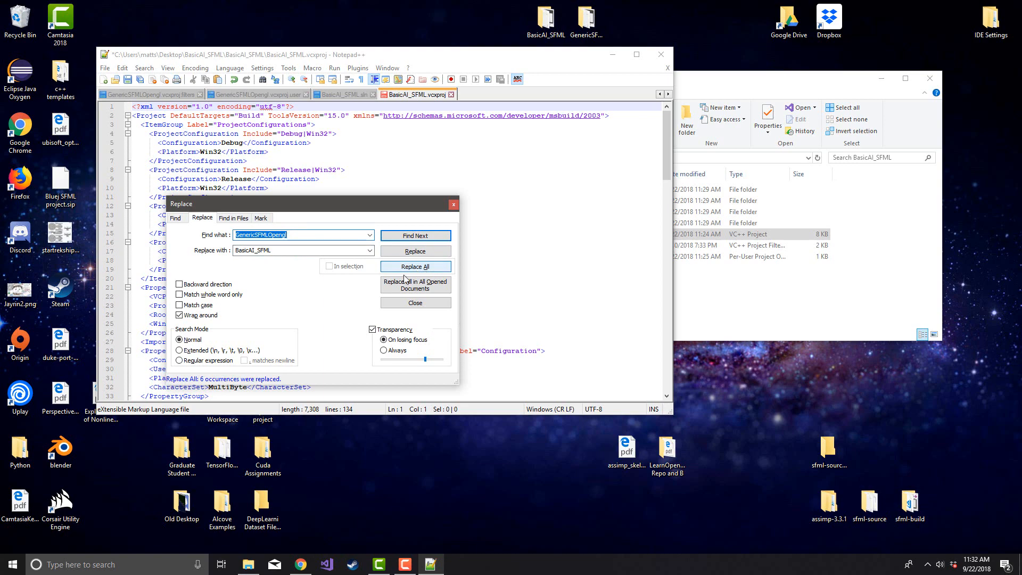
pyautogui.click(453, 204)
# - Check the include and library directory paths in BasicAI_SFML.vcxproj, then save and close the file
pyautogui.scroll(-20, 345, 271)
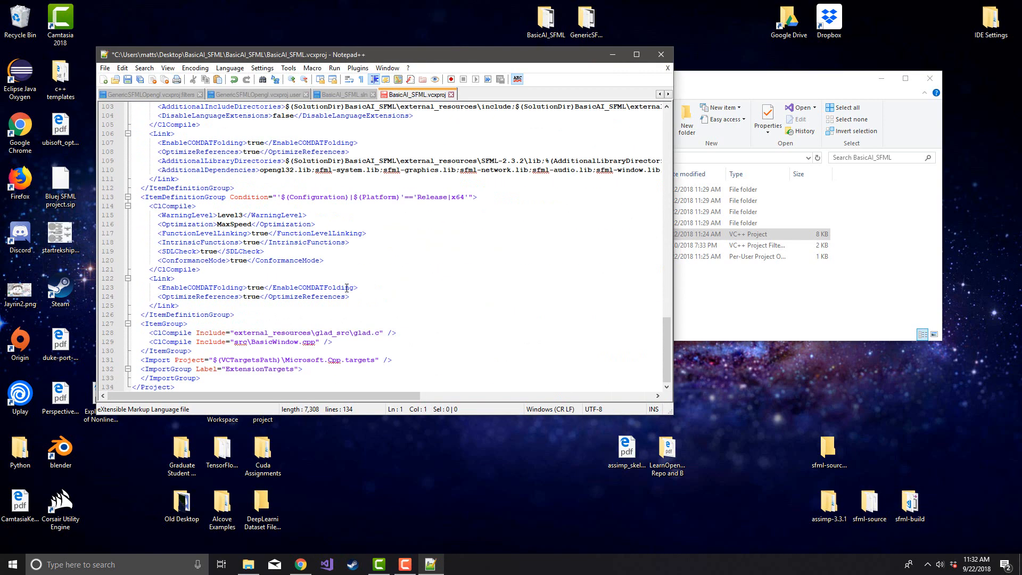
pyautogui.scroll(18, 345, 271)
pyautogui.scroll(-20, 367, 282)
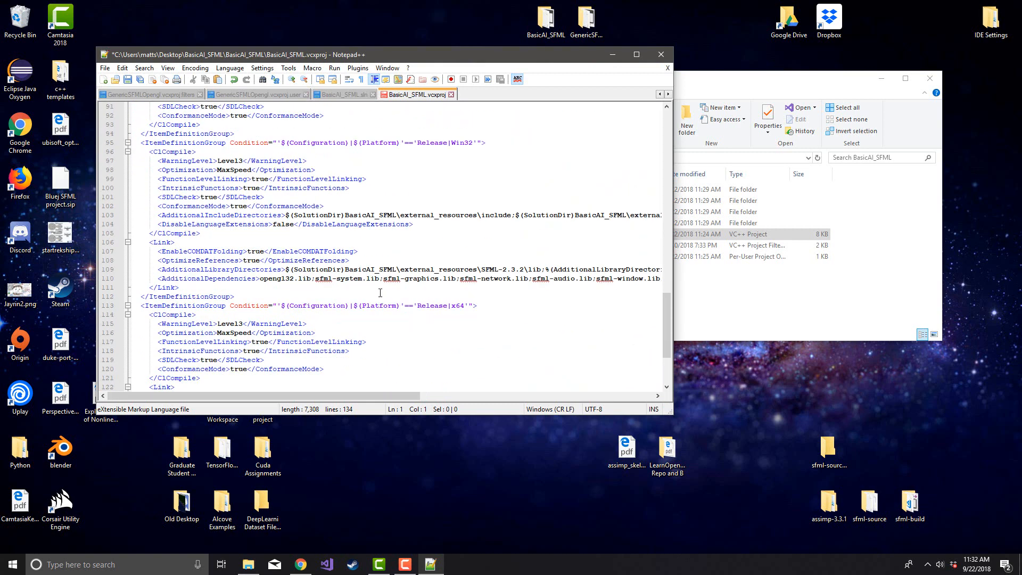
pyautogui.click(494, 188)
pyautogui.hotkey('ctrl', 's')
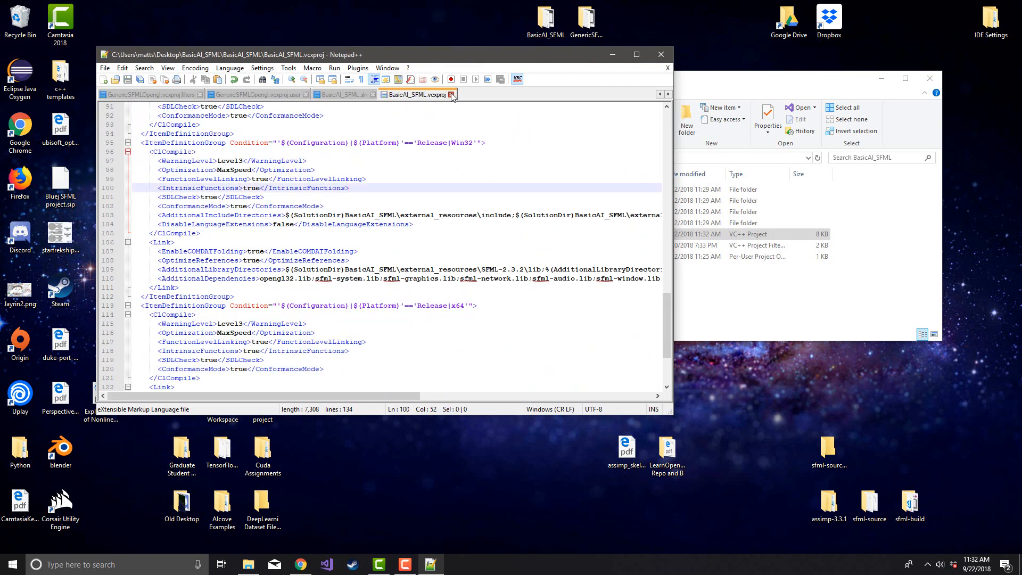
pyautogui.click(451, 94)
# - Open BasicAI_SFML.vcxproj.filters from File Explorer in Notepad++, search it for GenericSFMLOpengl and close the file
pyautogui.click(730, 308)
pyautogui.rightClick(561, 246)
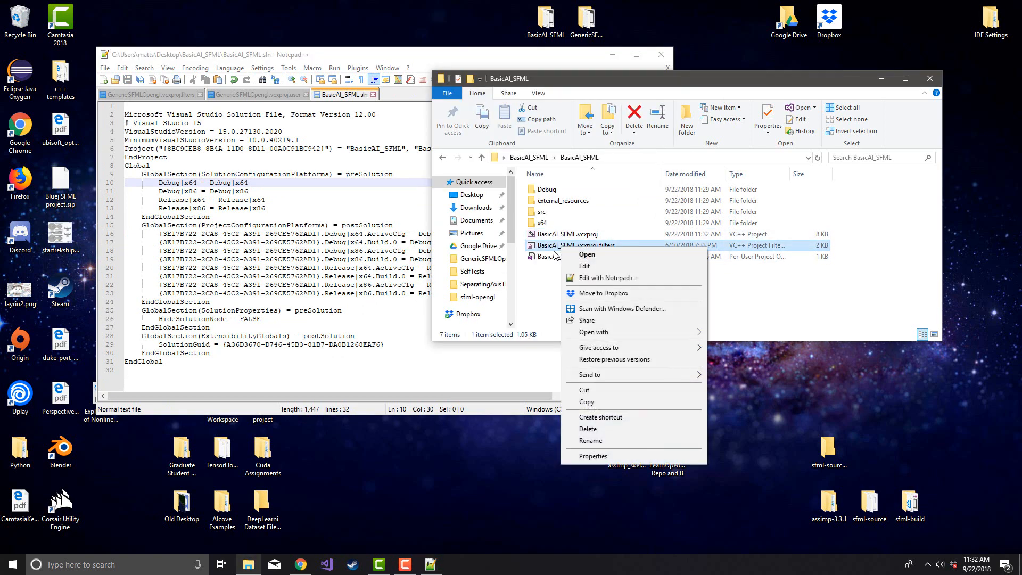
pyautogui.click(607, 277)
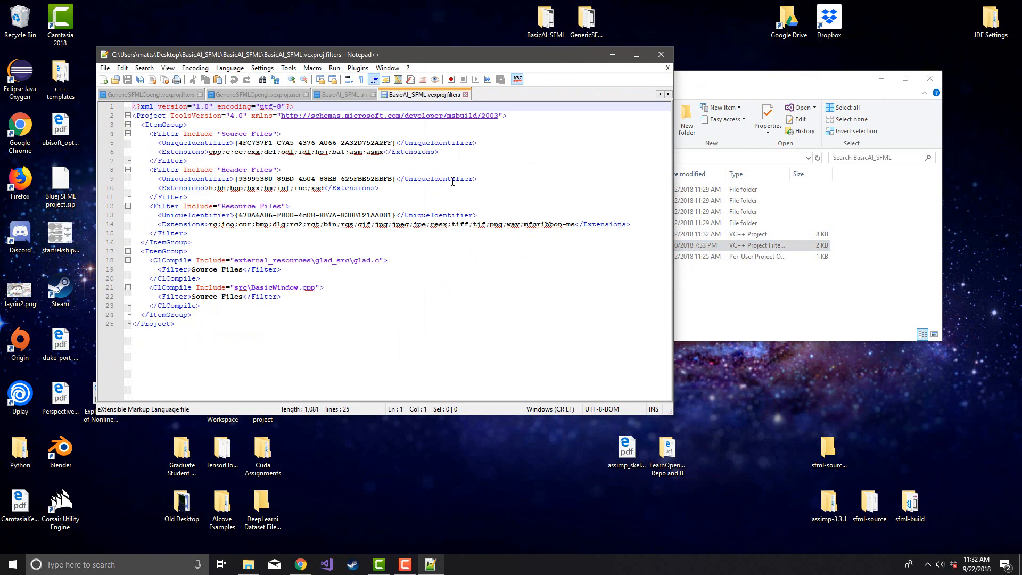
pyautogui.hotkey('ctrl', 'f')
pyautogui.click(418, 237)
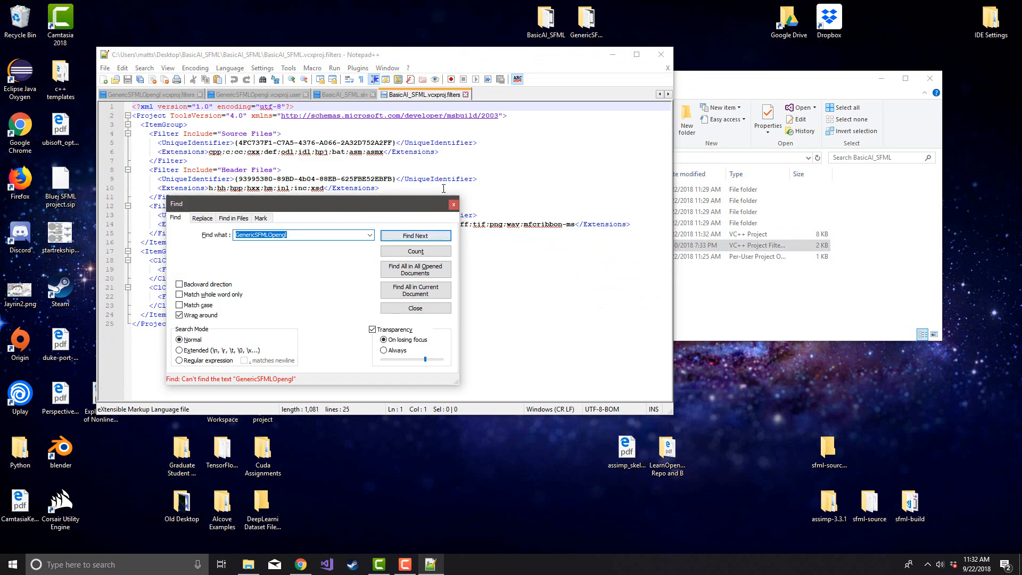
pyautogui.click(453, 205)
pyautogui.click(465, 95)
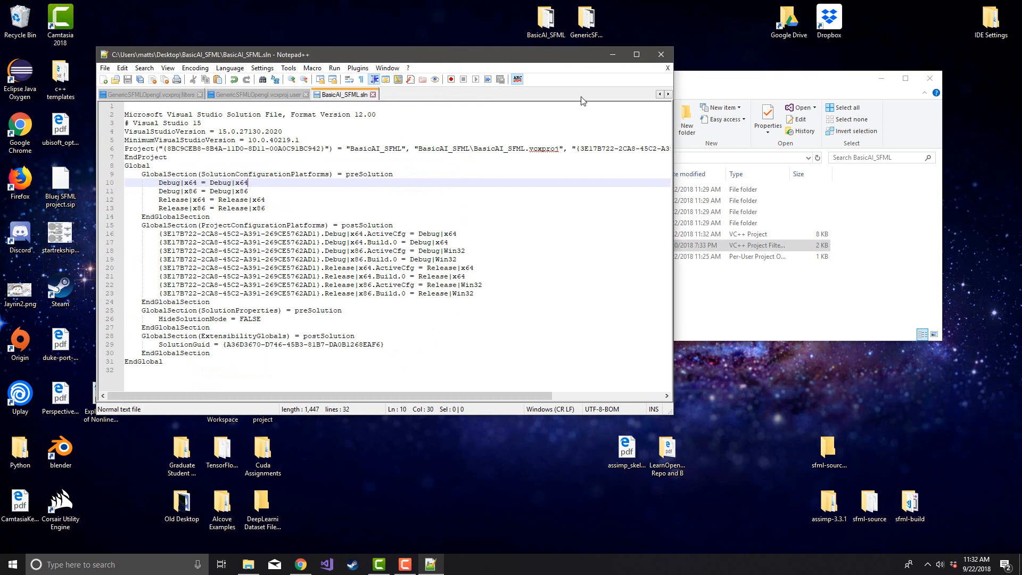
# - Open BasicAI_SFML.vcxproj.user from File Explorer in Notepad++ and check it for references to the old project name
pyautogui.click(775, 281)
pyautogui.click(590, 257)
pyautogui.rightClick(590, 259)
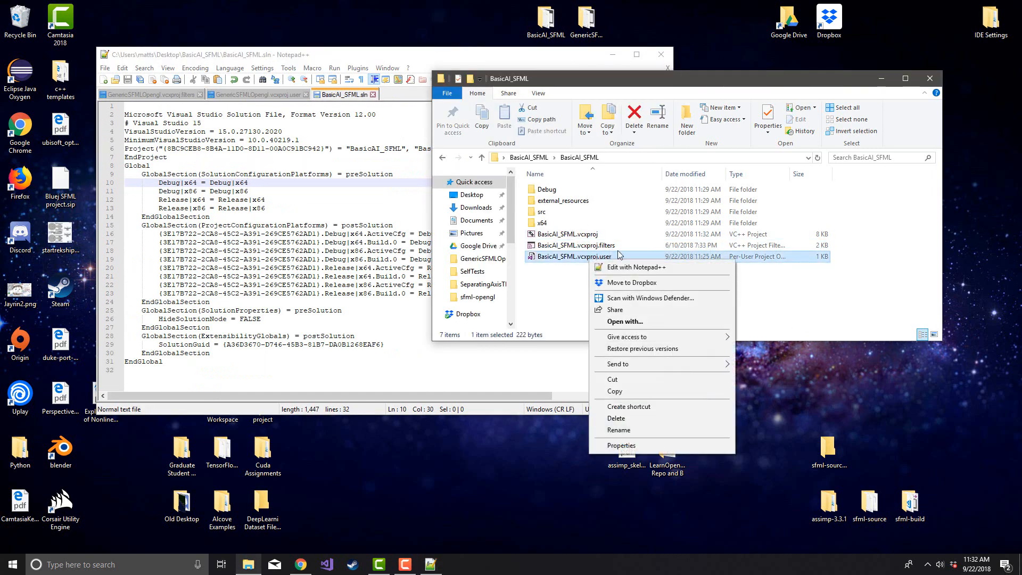
pyautogui.click(630, 266)
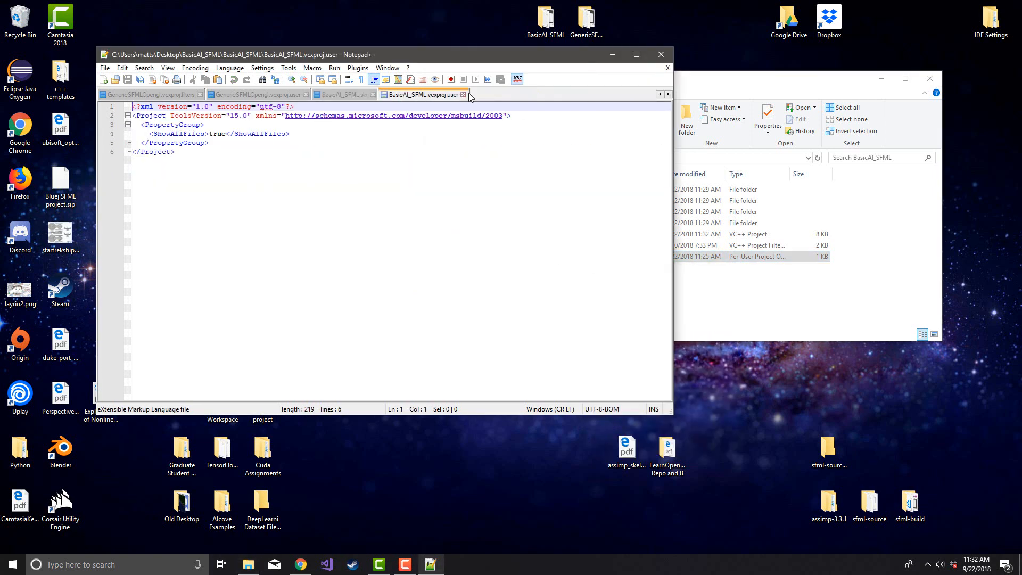
# - Return to the parent BasicAI_SFML folder in File Explorer and open BasicAI_SFML.sln in Visual Studio
pyautogui.click(745, 335)
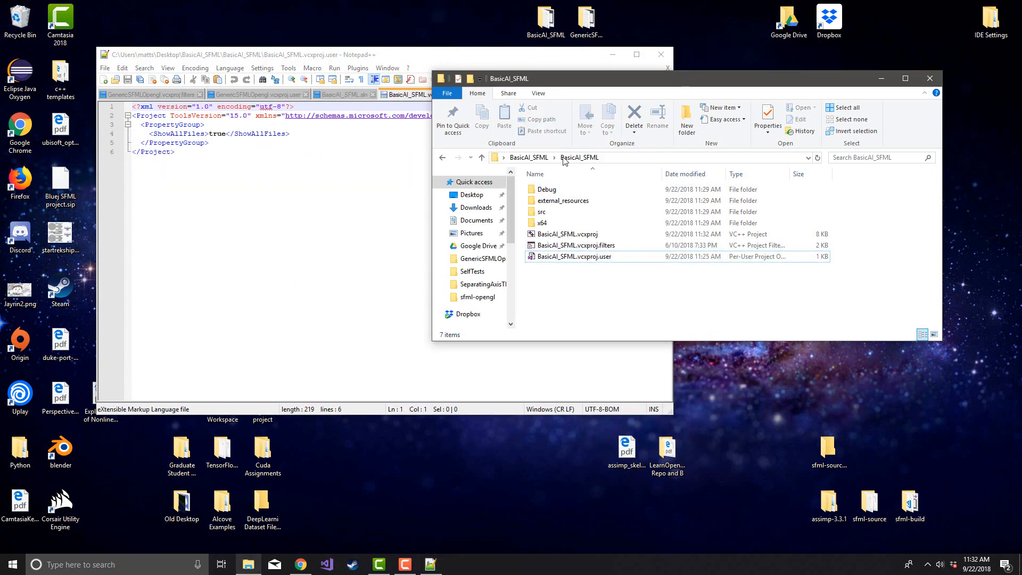
pyautogui.click(535, 157)
pyautogui.click(549, 235)
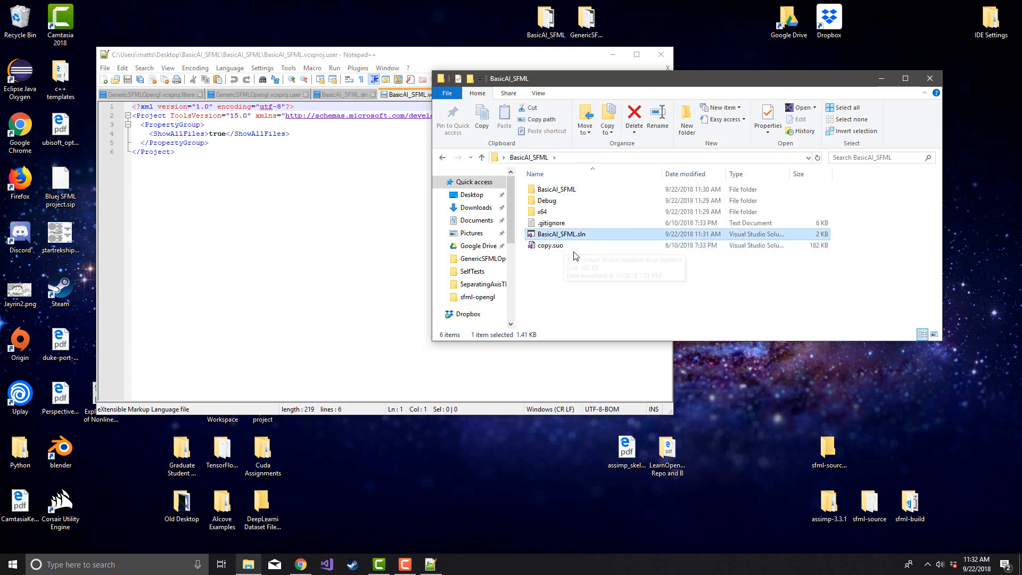
pyautogui.doubleClick(547, 237)
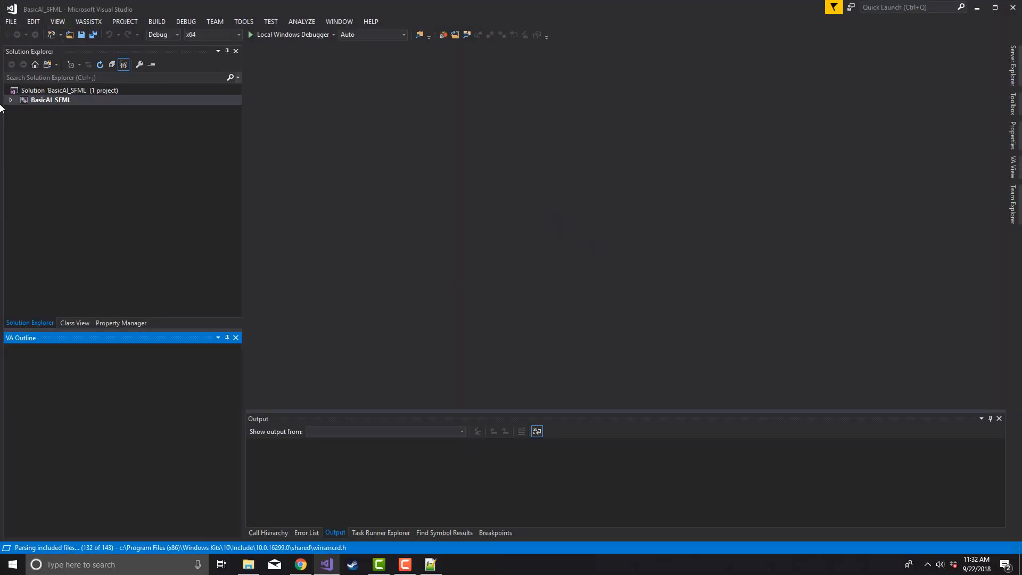
# - Expand the BasicAI_SFML project and its src folder, and open BasicWindow.cpp
pyautogui.click(10, 100)
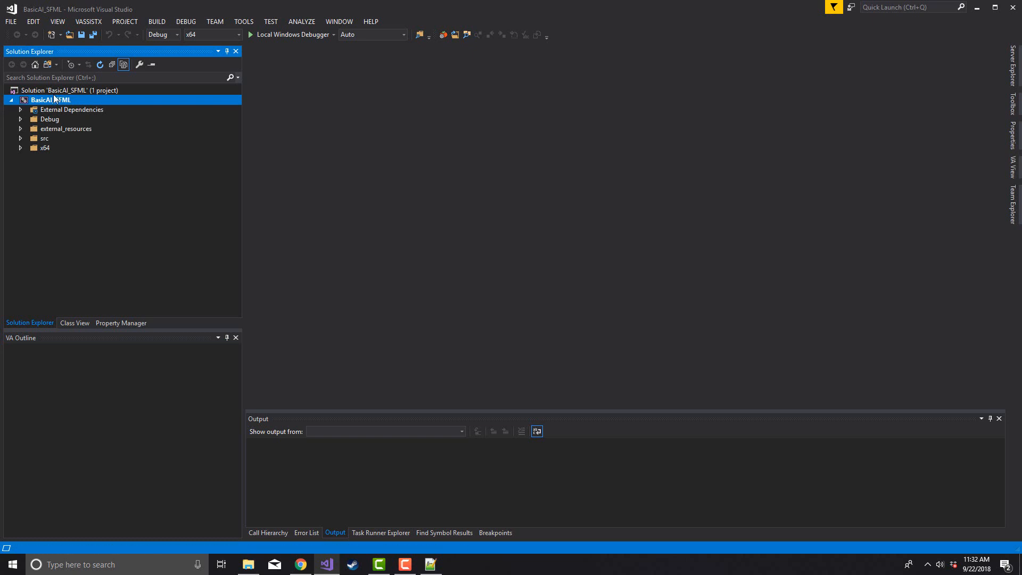
pyautogui.click(20, 138)
pyautogui.click(69, 147)
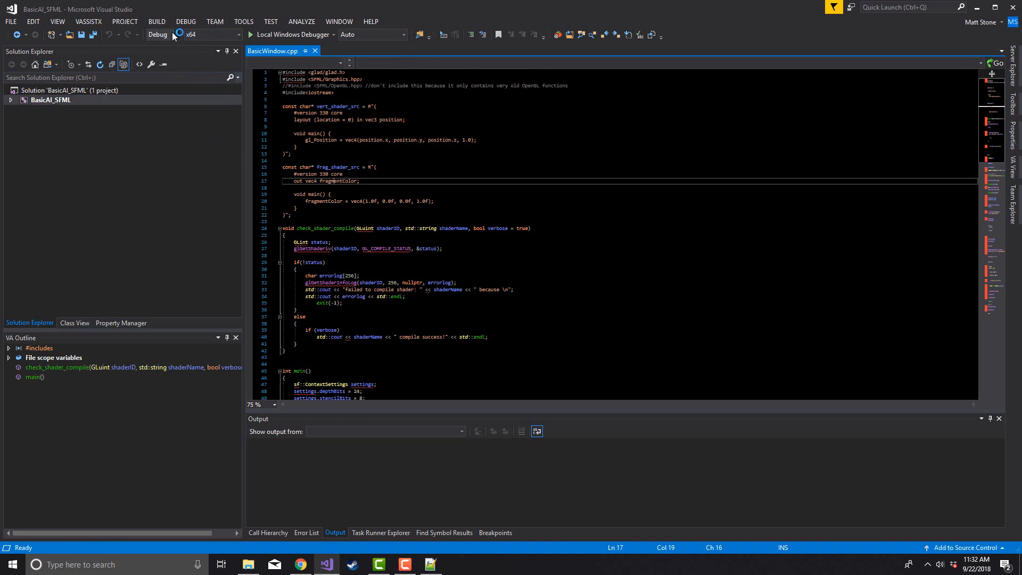
# - Expand the BasicAI_SFML project again and set the solution platform to x86
pyautogui.click(20, 100)
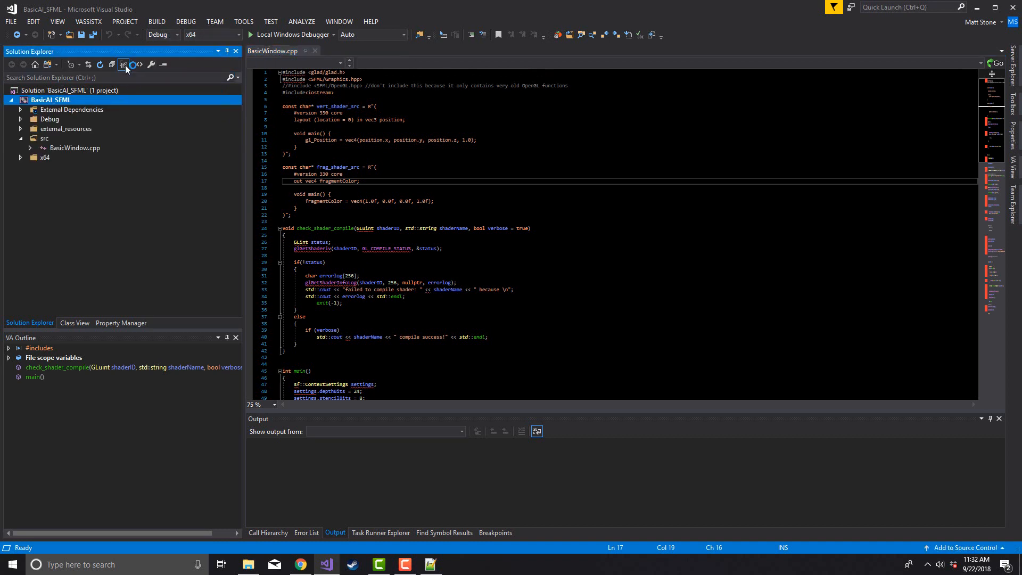
pyautogui.click(207, 35)
pyautogui.click(197, 55)
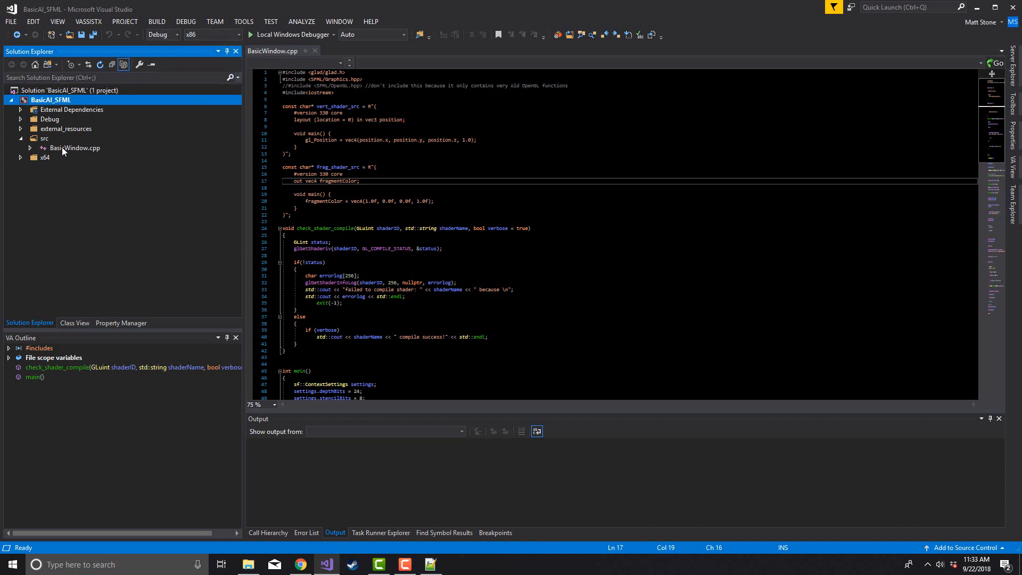
# - Build and run the project in the debugger, and move its OpenGL output window aside
pyautogui.click(442, 196)
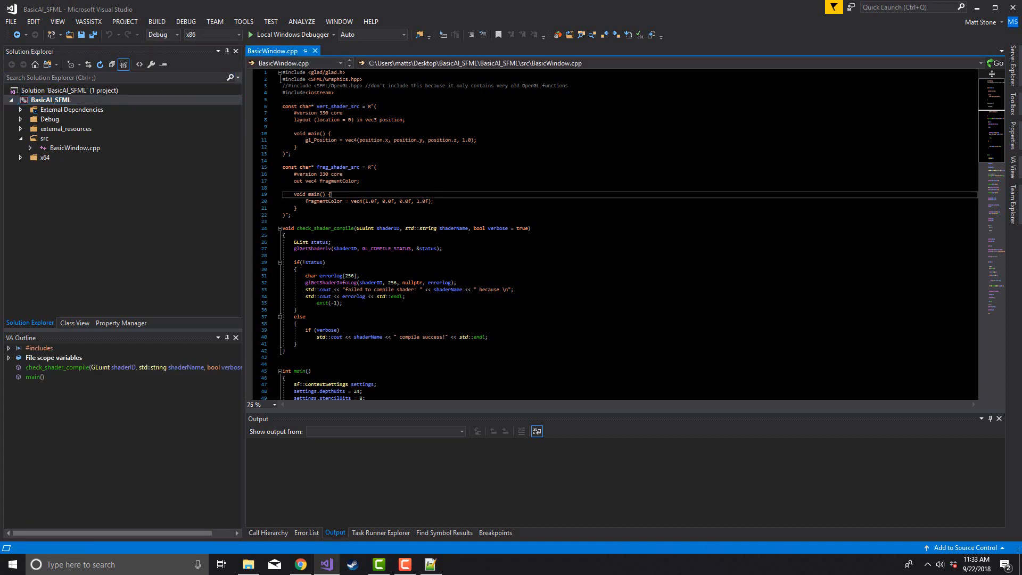
pyautogui.press('F5')
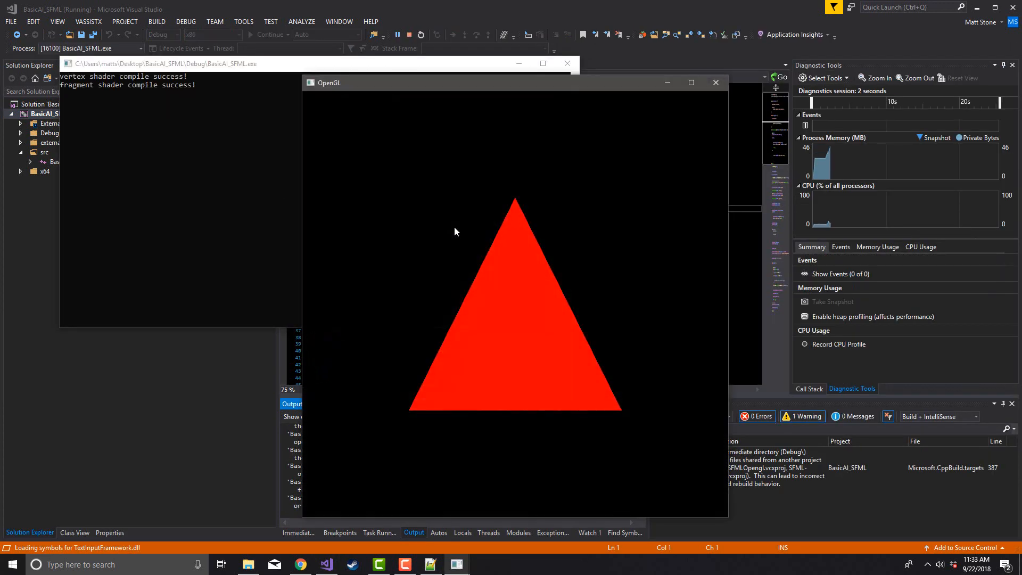
pyautogui.moveTo(424, 77); pyautogui.dragTo(373, 70)
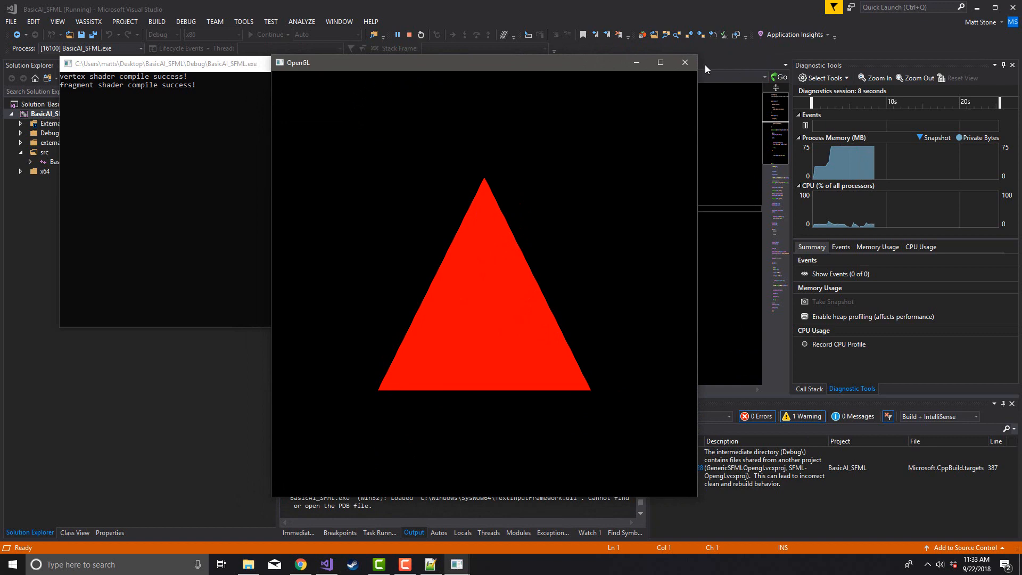